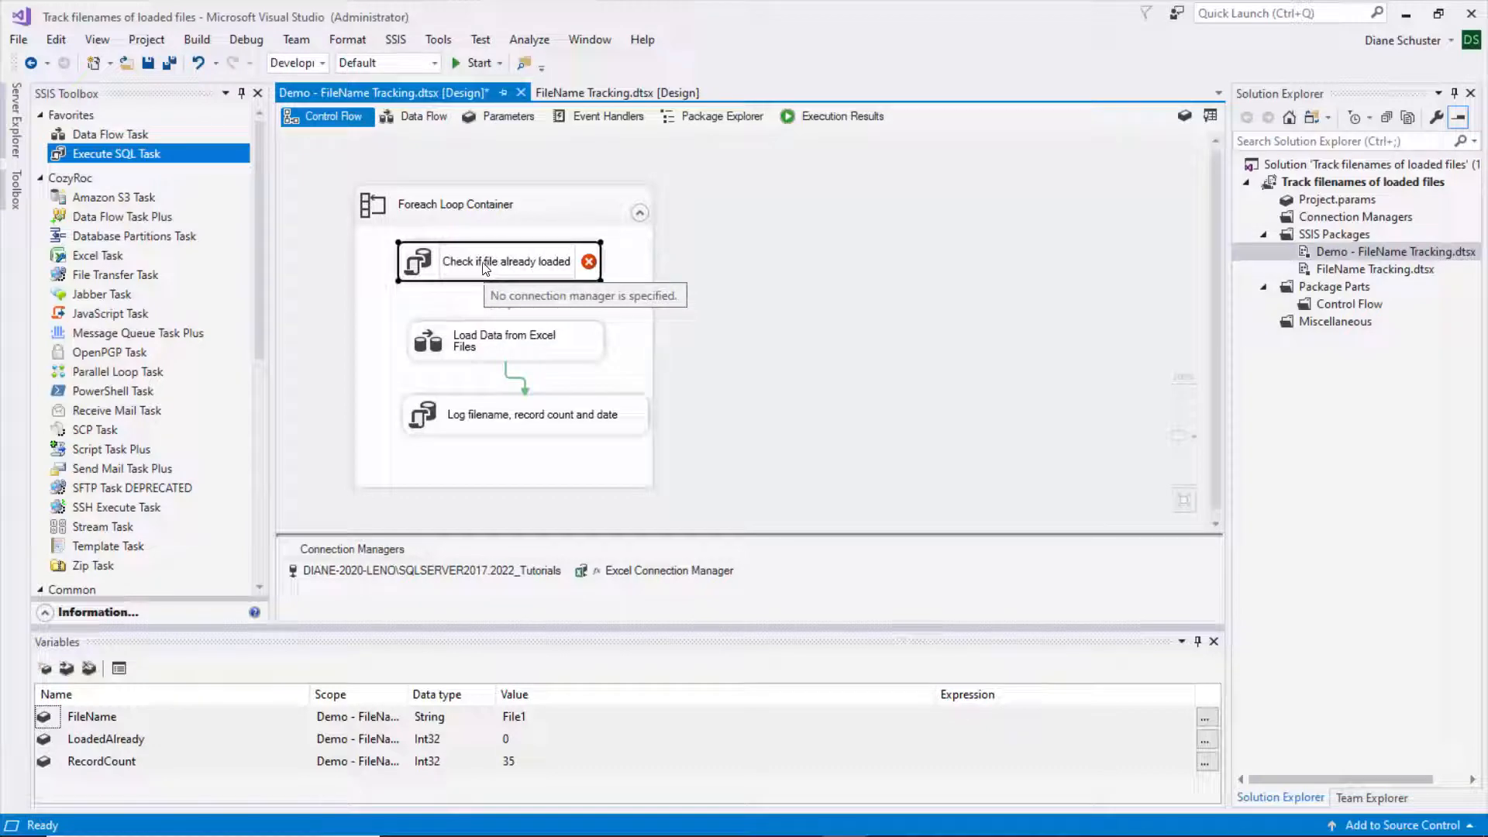
# - Confirm 'Check if file already loaded' as the name of the new Execute SQL task
pyautogui.press('Return')
# - Give the check task a Single row result set and the 2022_Tutorials connection, and open SQLStatement
pyautogui.doubleClick(563, 258)
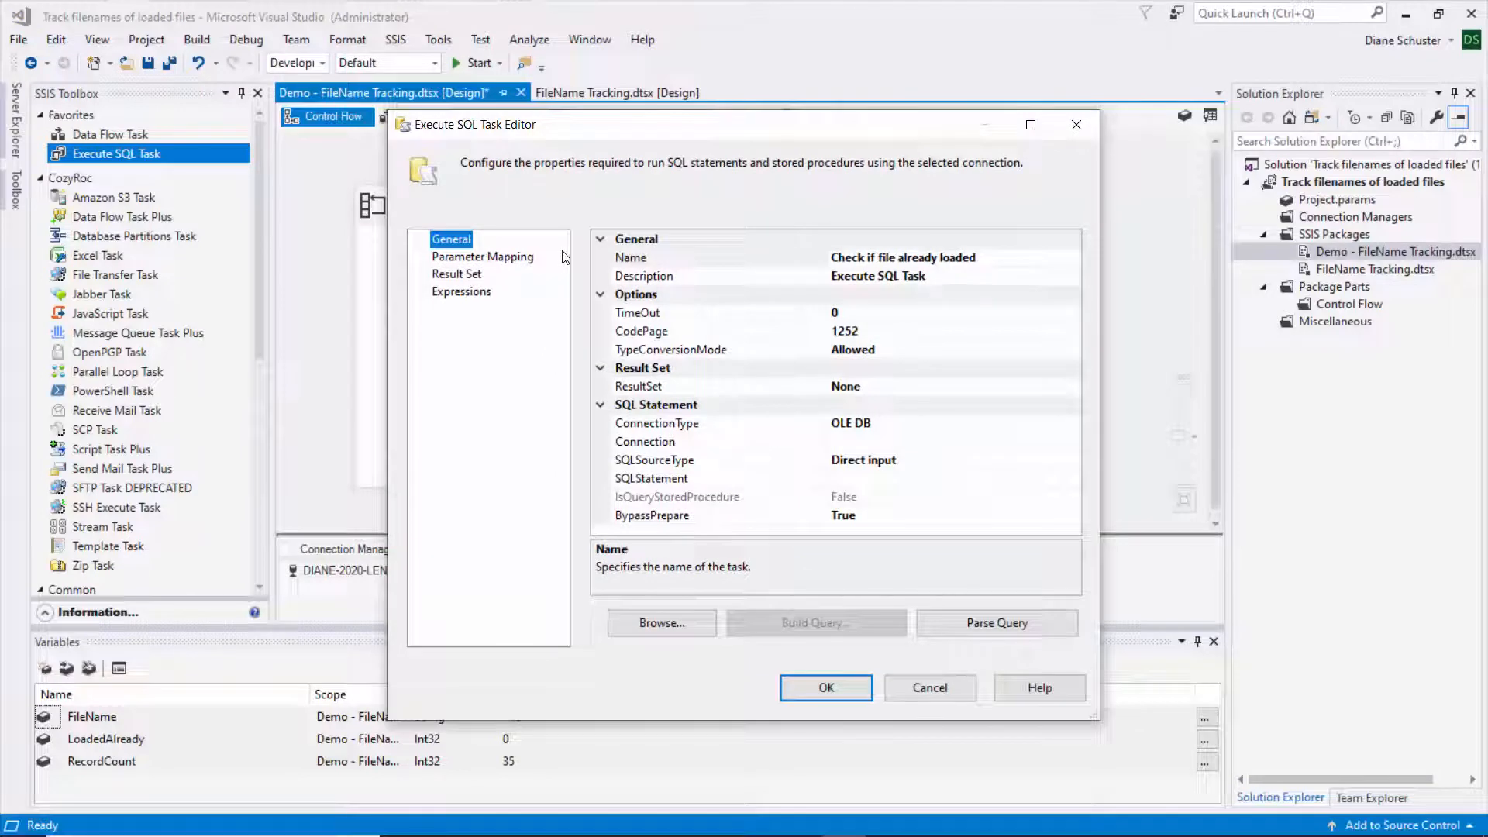
pyautogui.click(881, 390)
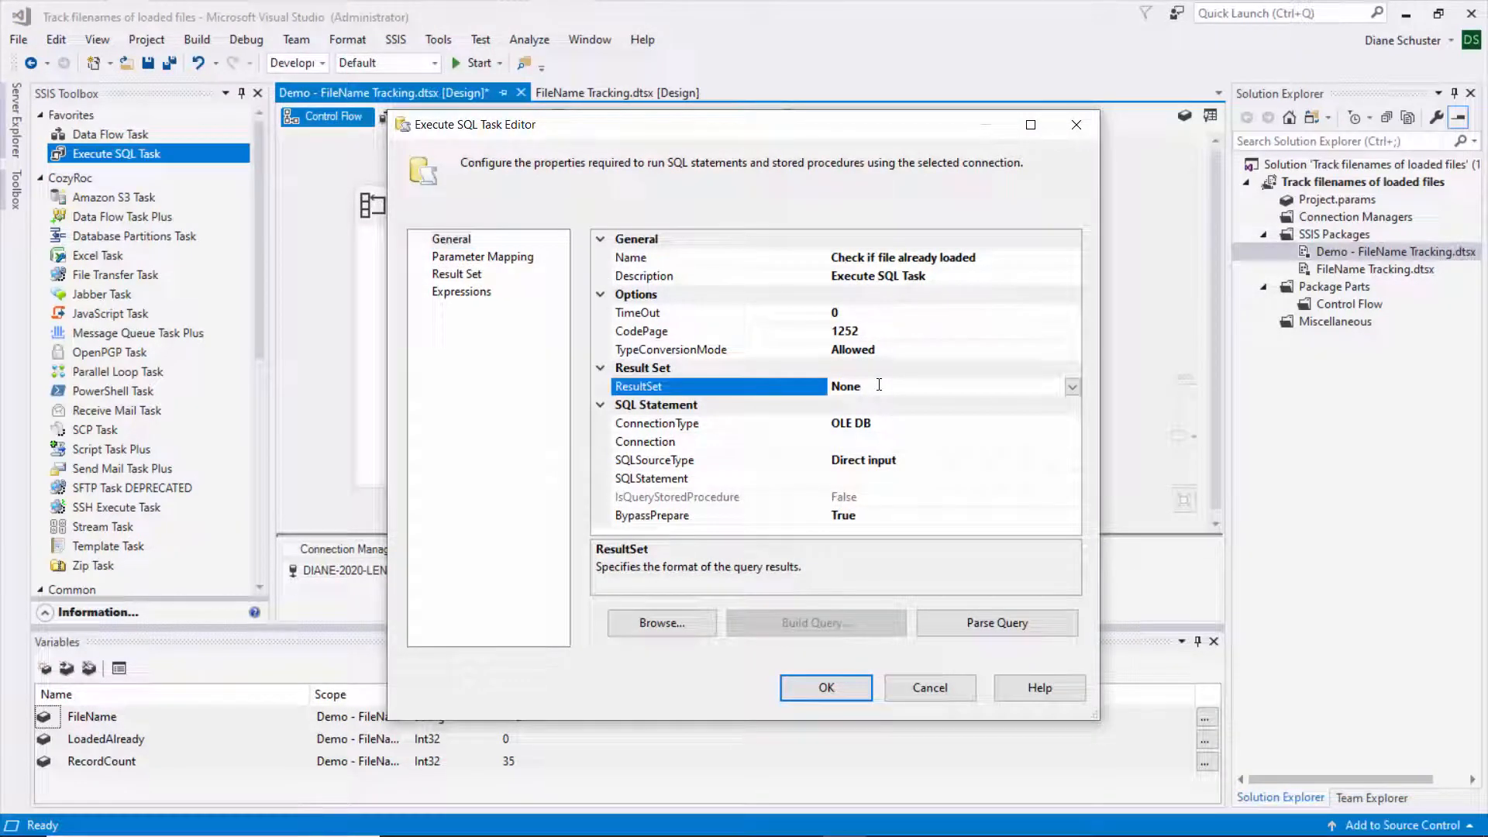
pyautogui.click(1073, 386)
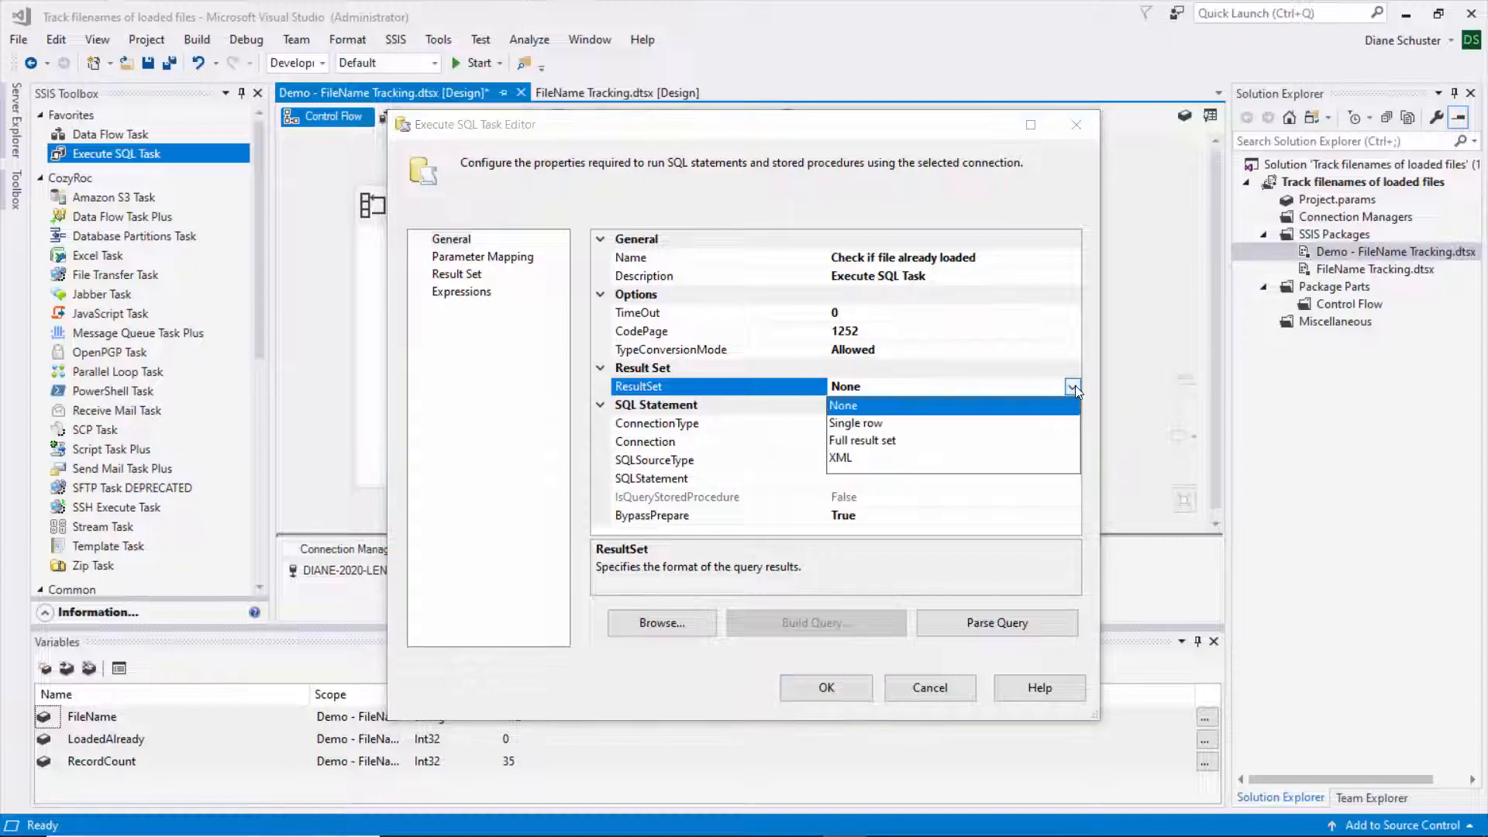
pyautogui.click(856, 424)
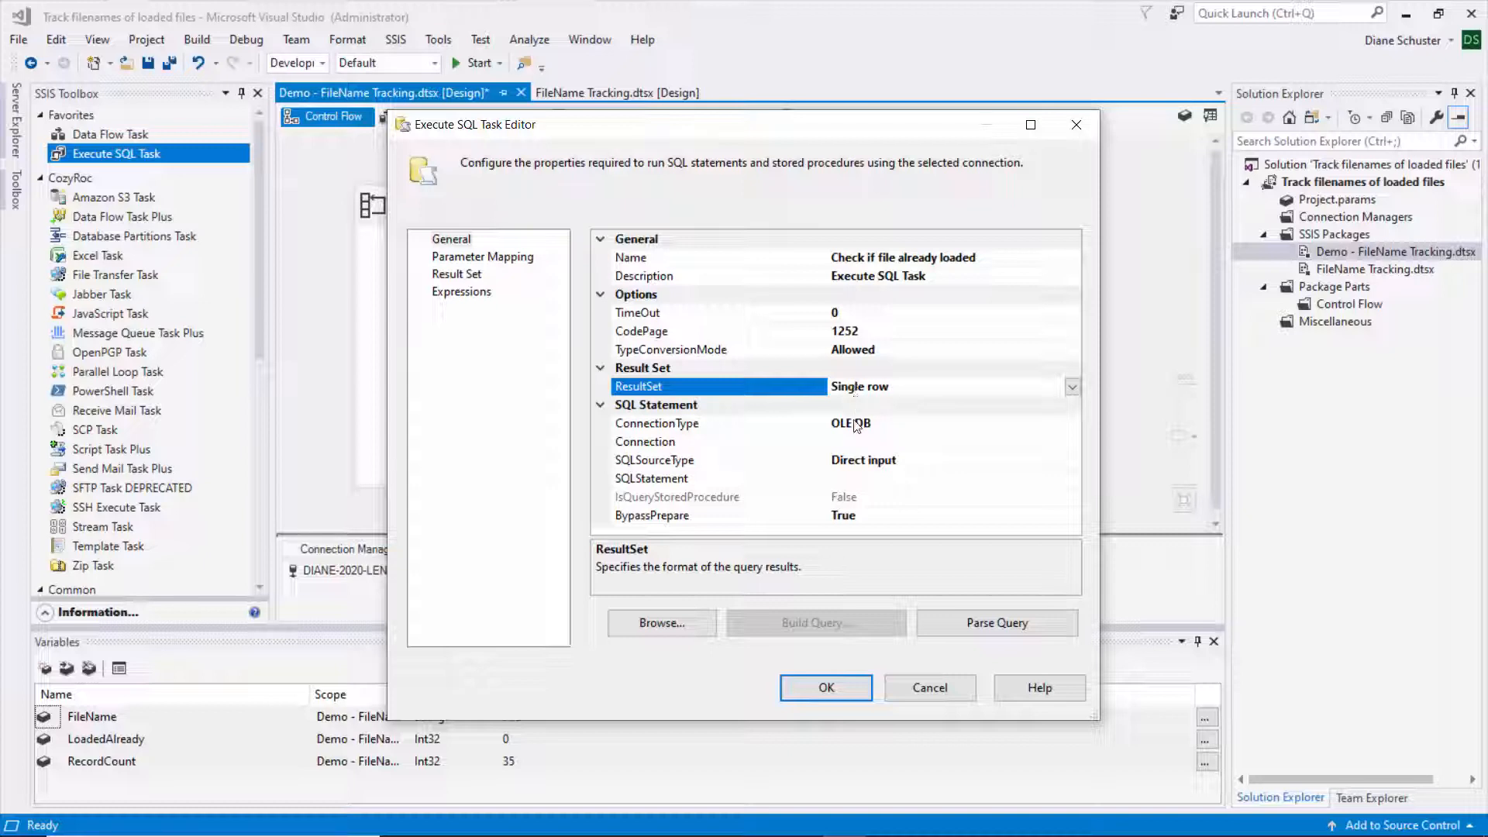
pyautogui.click(856, 441)
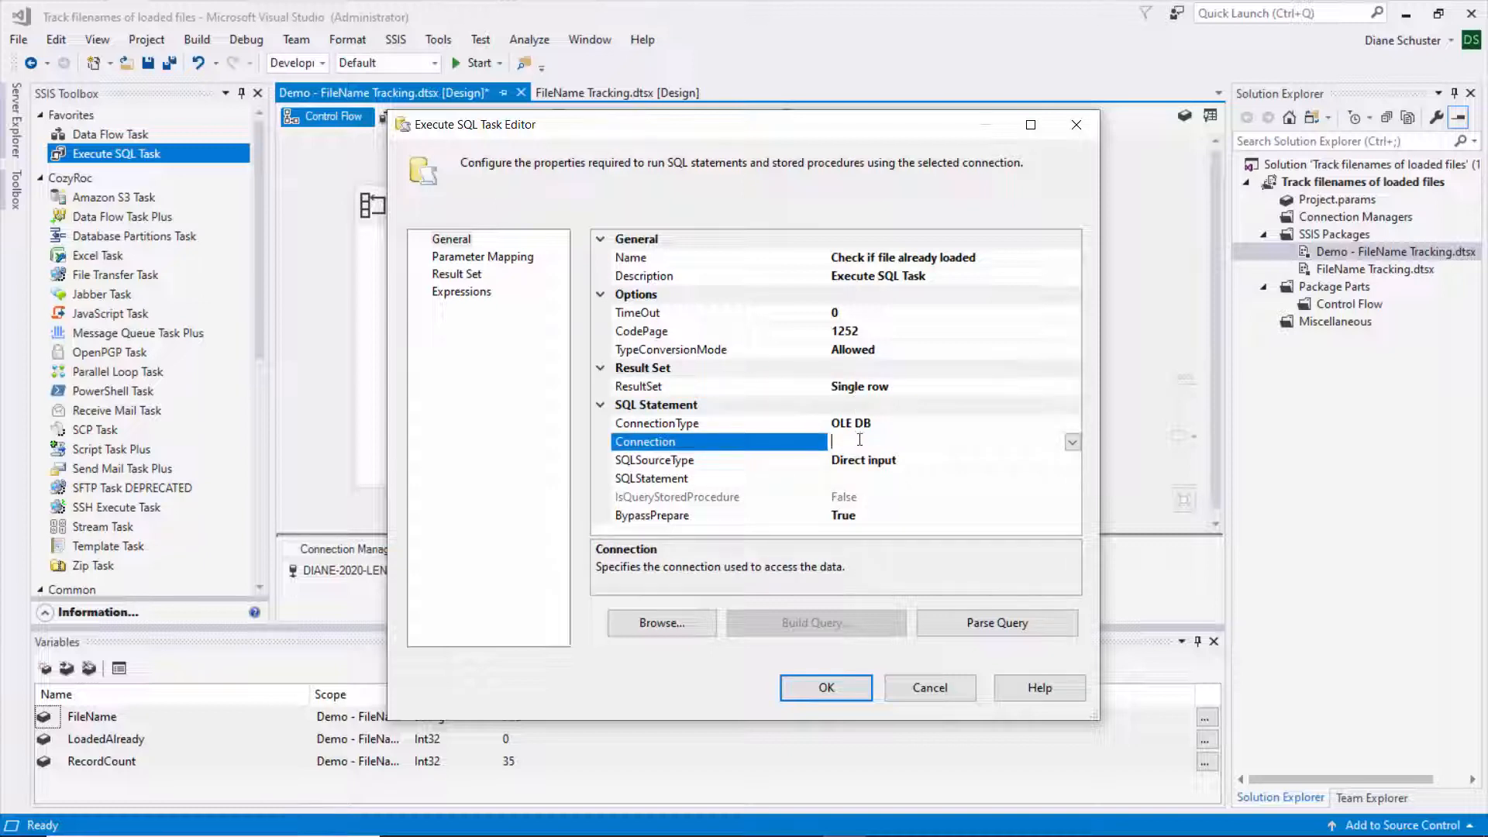
pyautogui.click(1073, 442)
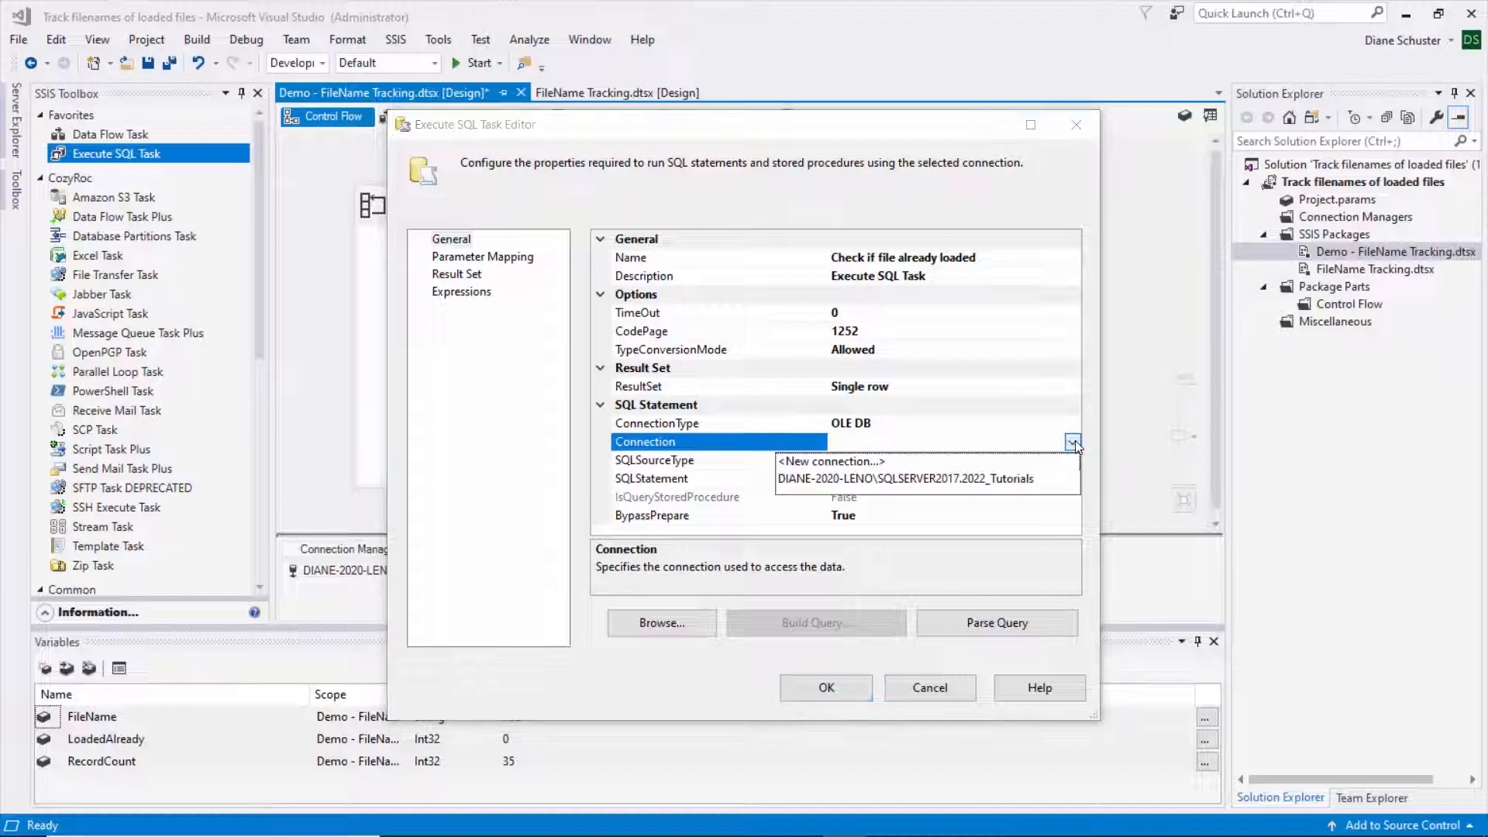
pyautogui.click(983, 480)
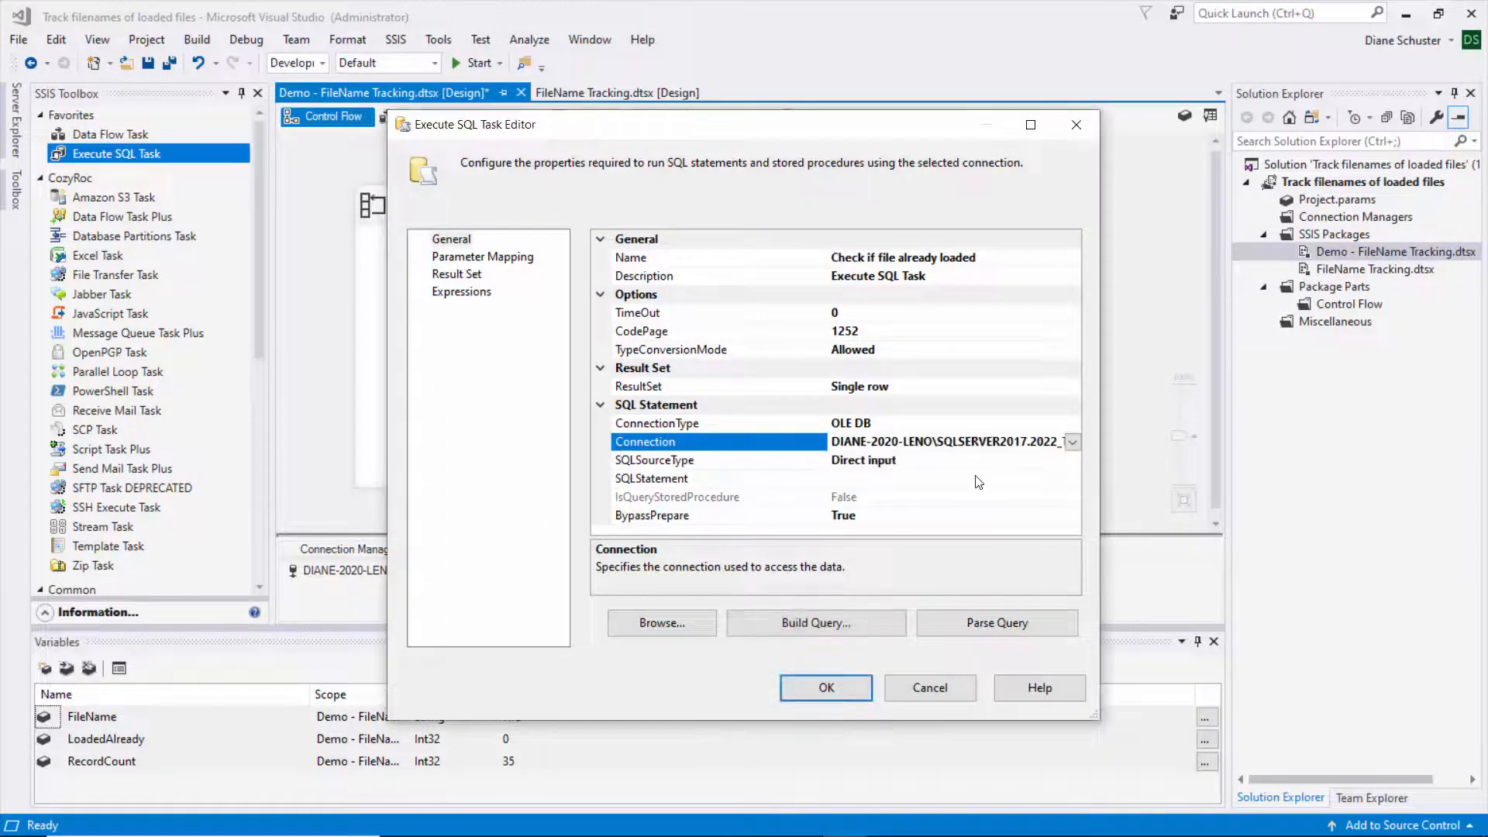
pyautogui.click(902, 479)
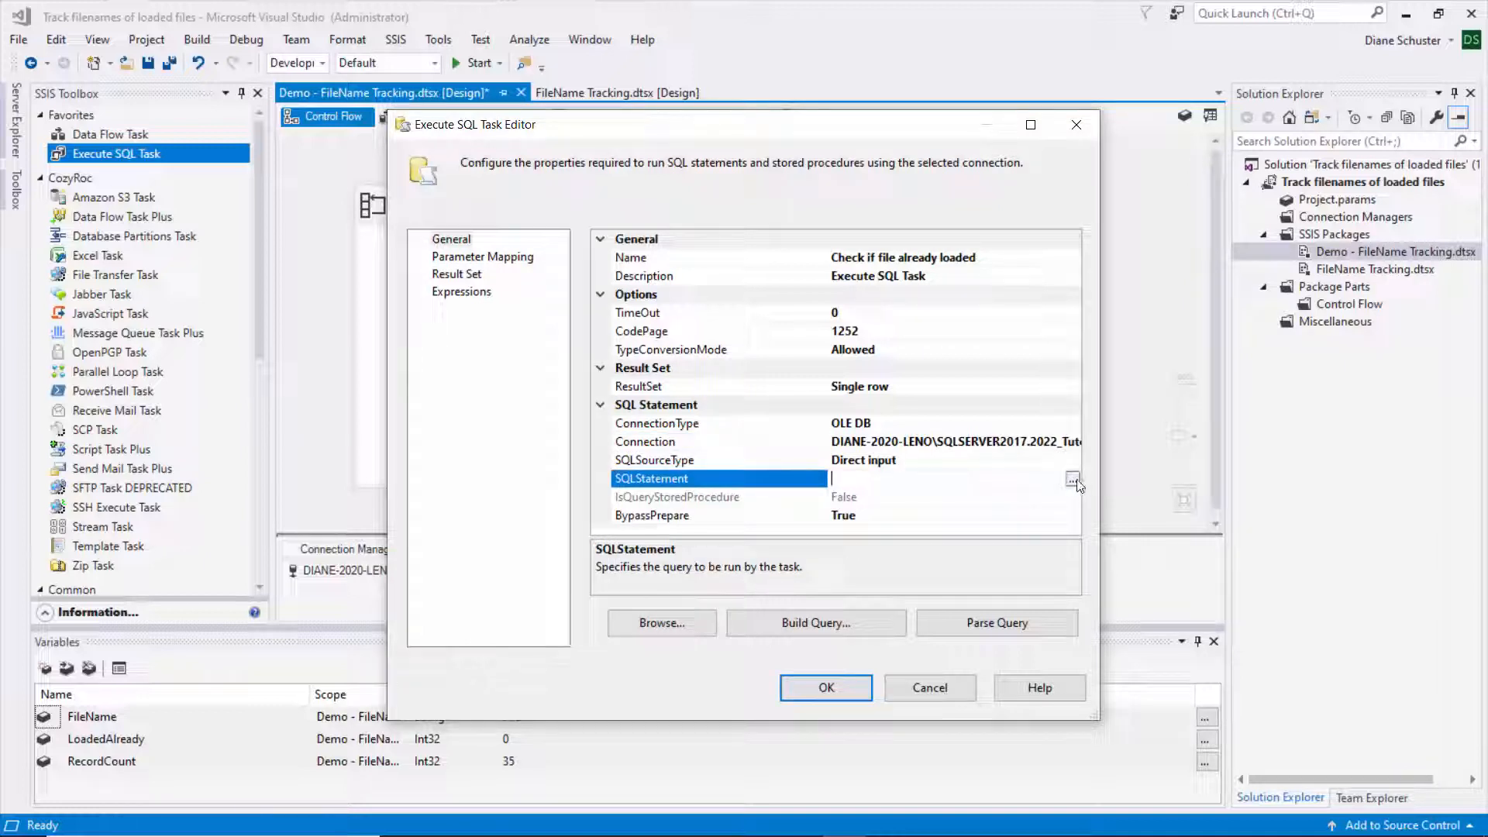
pyautogui.click(1073, 480)
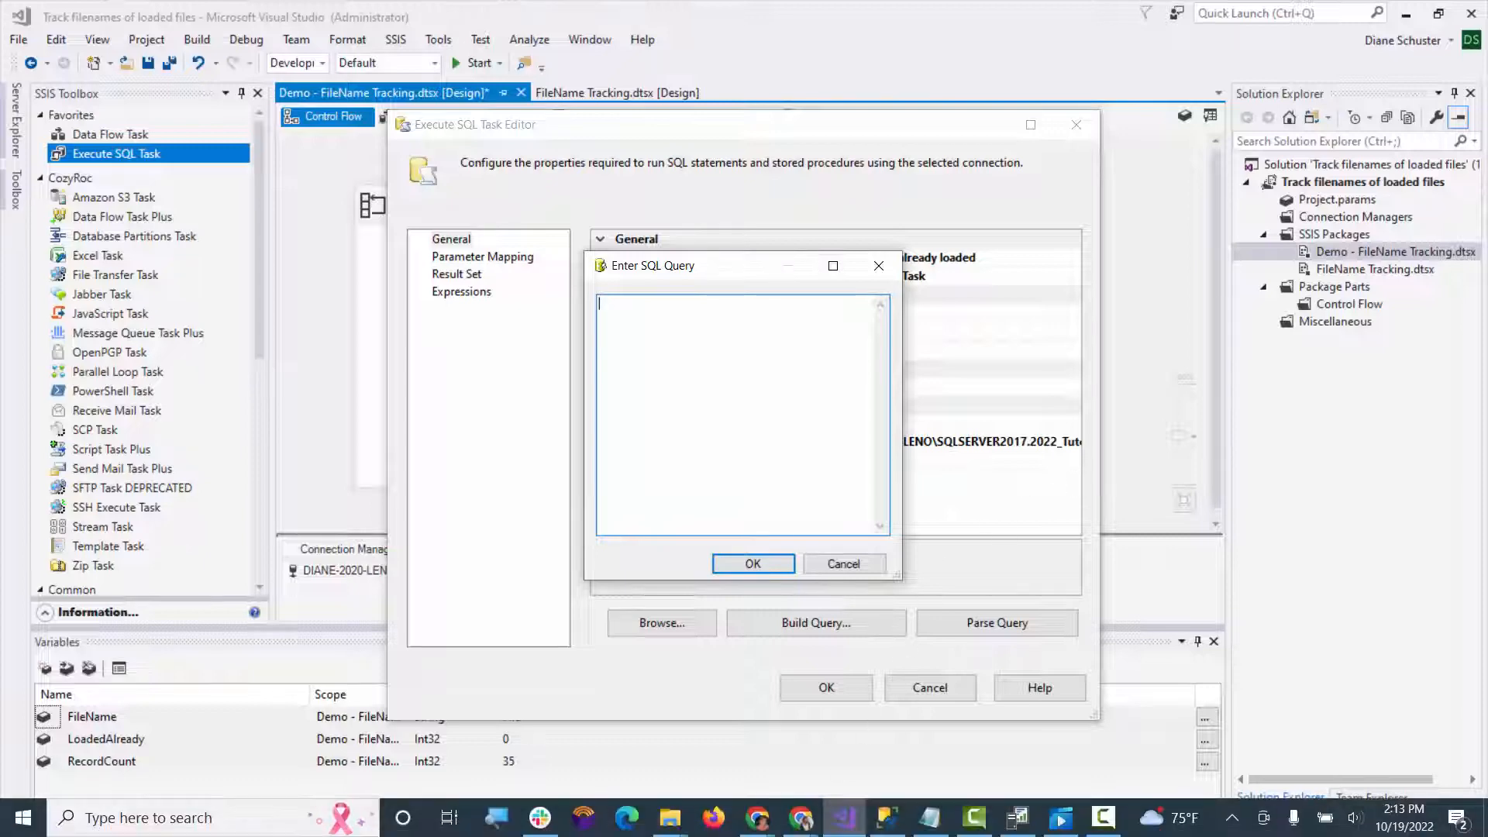
# - In SSMS, run the file count query for 'File3', which returns cnt 0
pyautogui.click(888, 822)
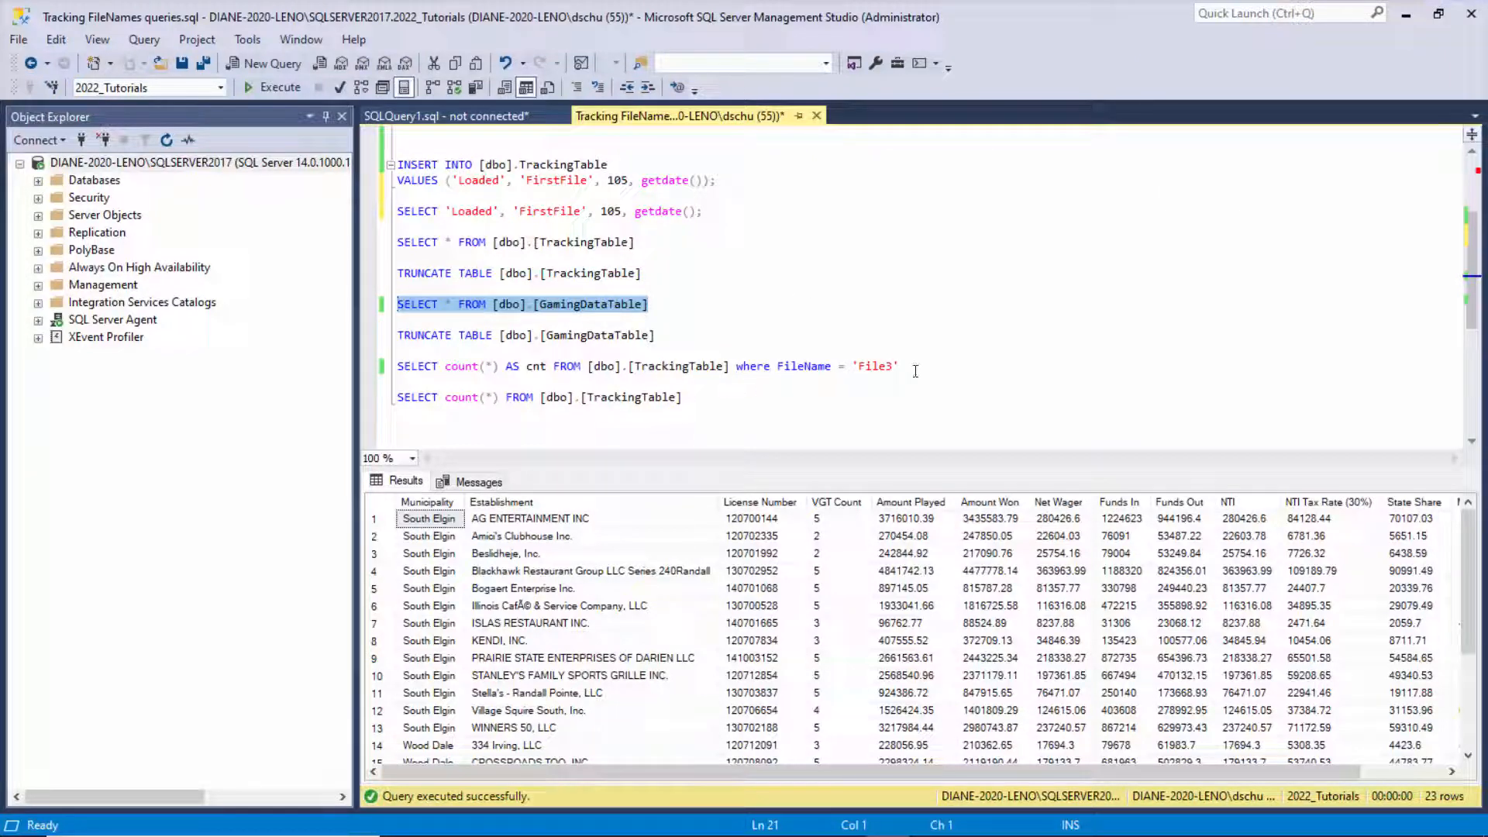
pyautogui.moveTo(915, 371); pyautogui.dragTo(393, 367)
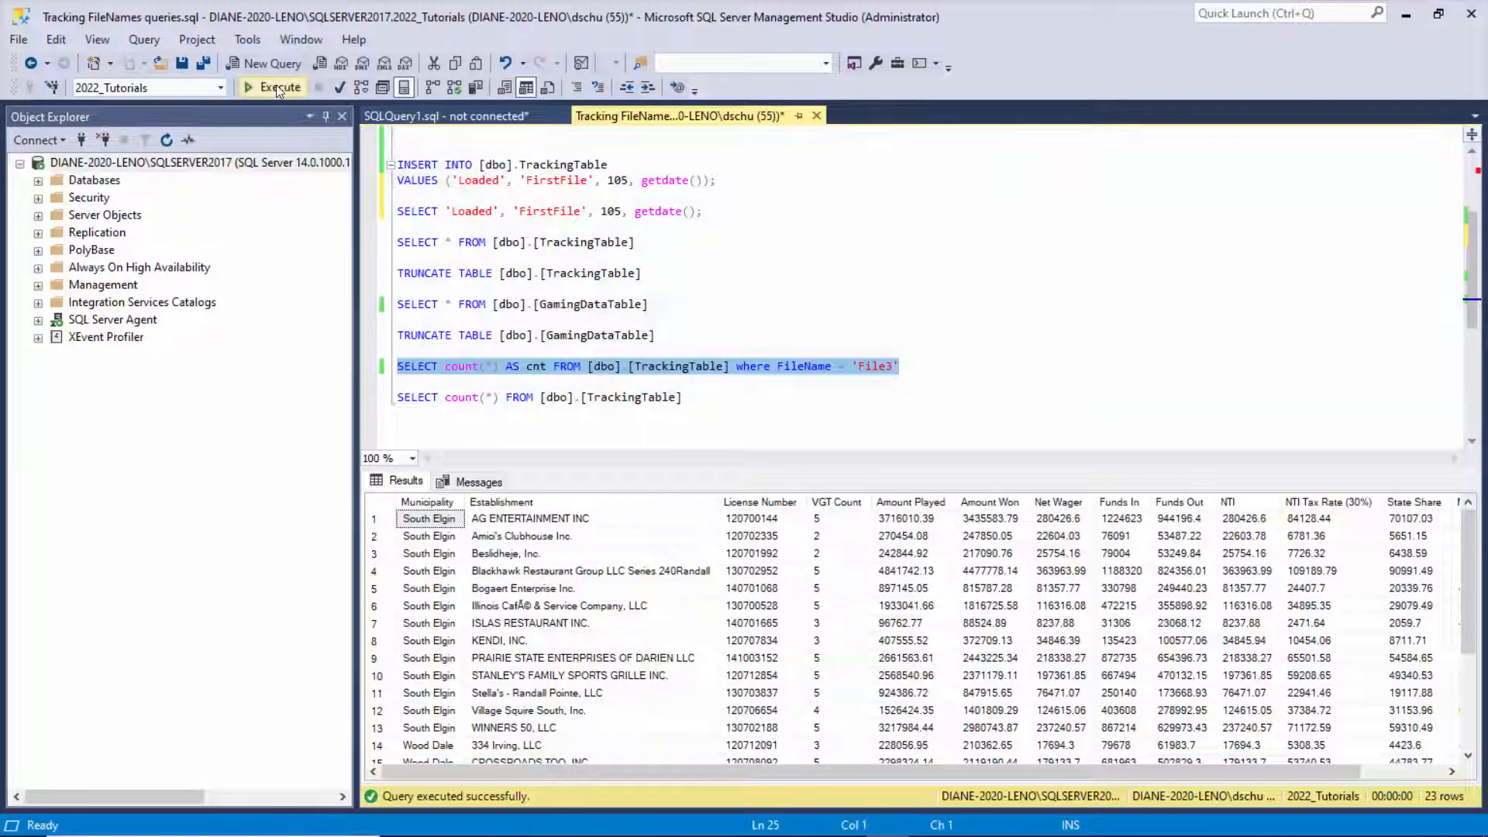
pyautogui.click(276, 87)
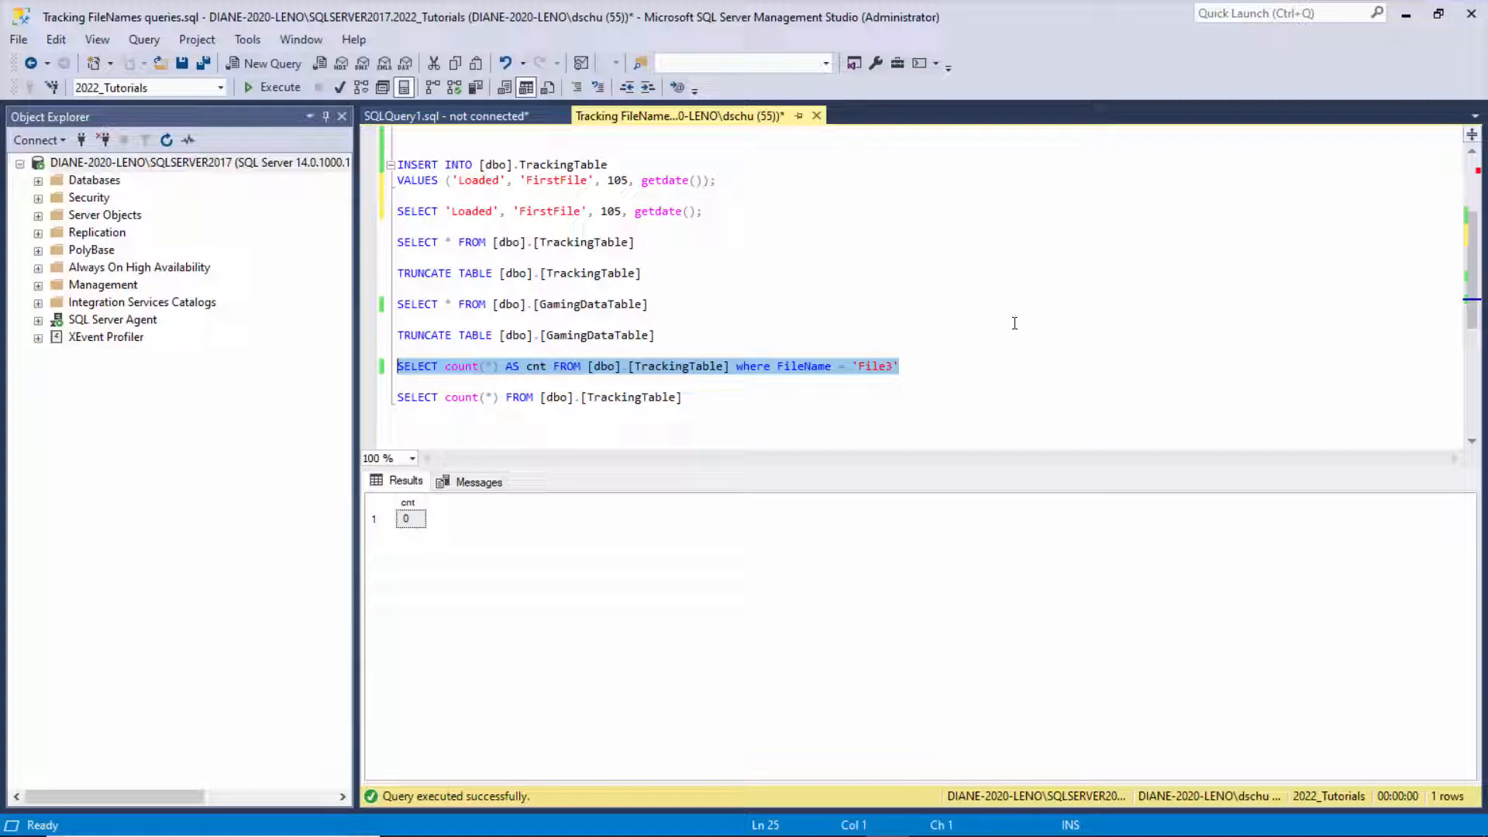
# - Change the filter to 'File2' and rerun the count query, which returns cnt 1
pyautogui.click(890, 366)
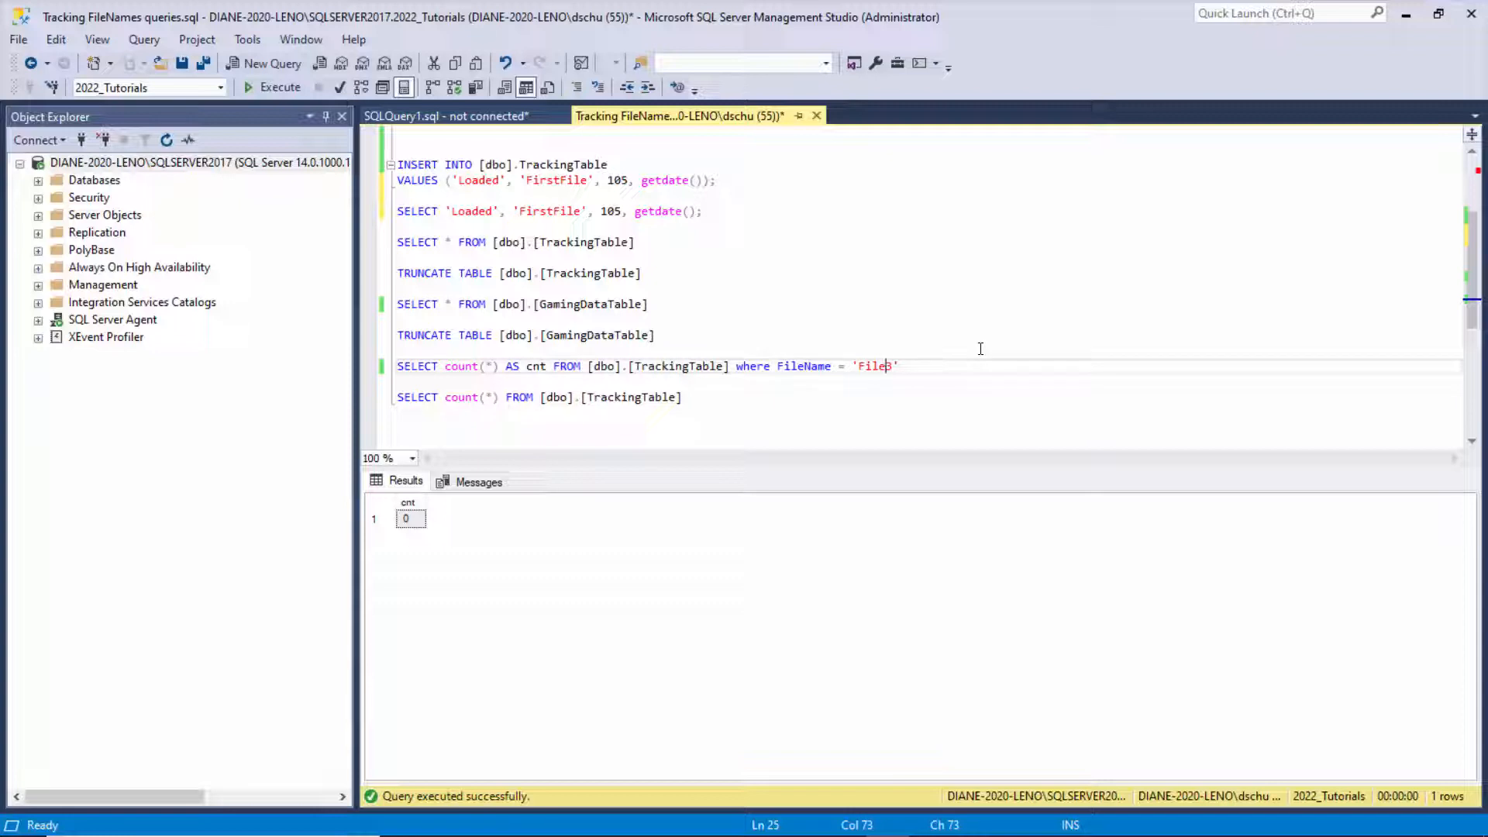
pyautogui.press('Delete')
pyautogui.moveTo(902, 366); pyautogui.dragTo(396, 365)
pyautogui.hotkey('ctrl', 'c')
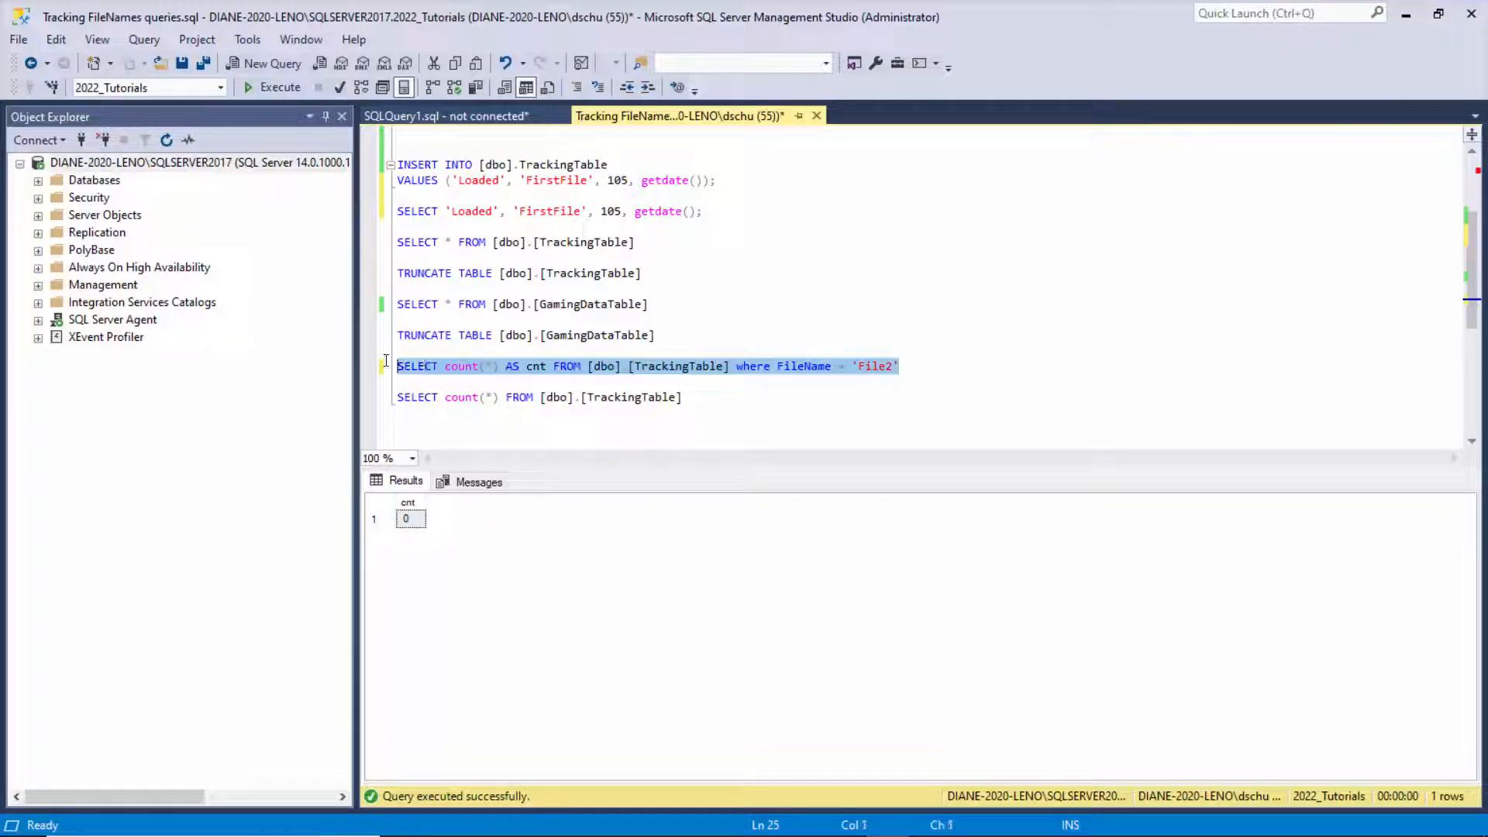
pyautogui.press('F5')
# - Paste the count query as the task's SQL statement, replacing 'File2' with a ? placeholder
pyautogui.click(1406, 16)
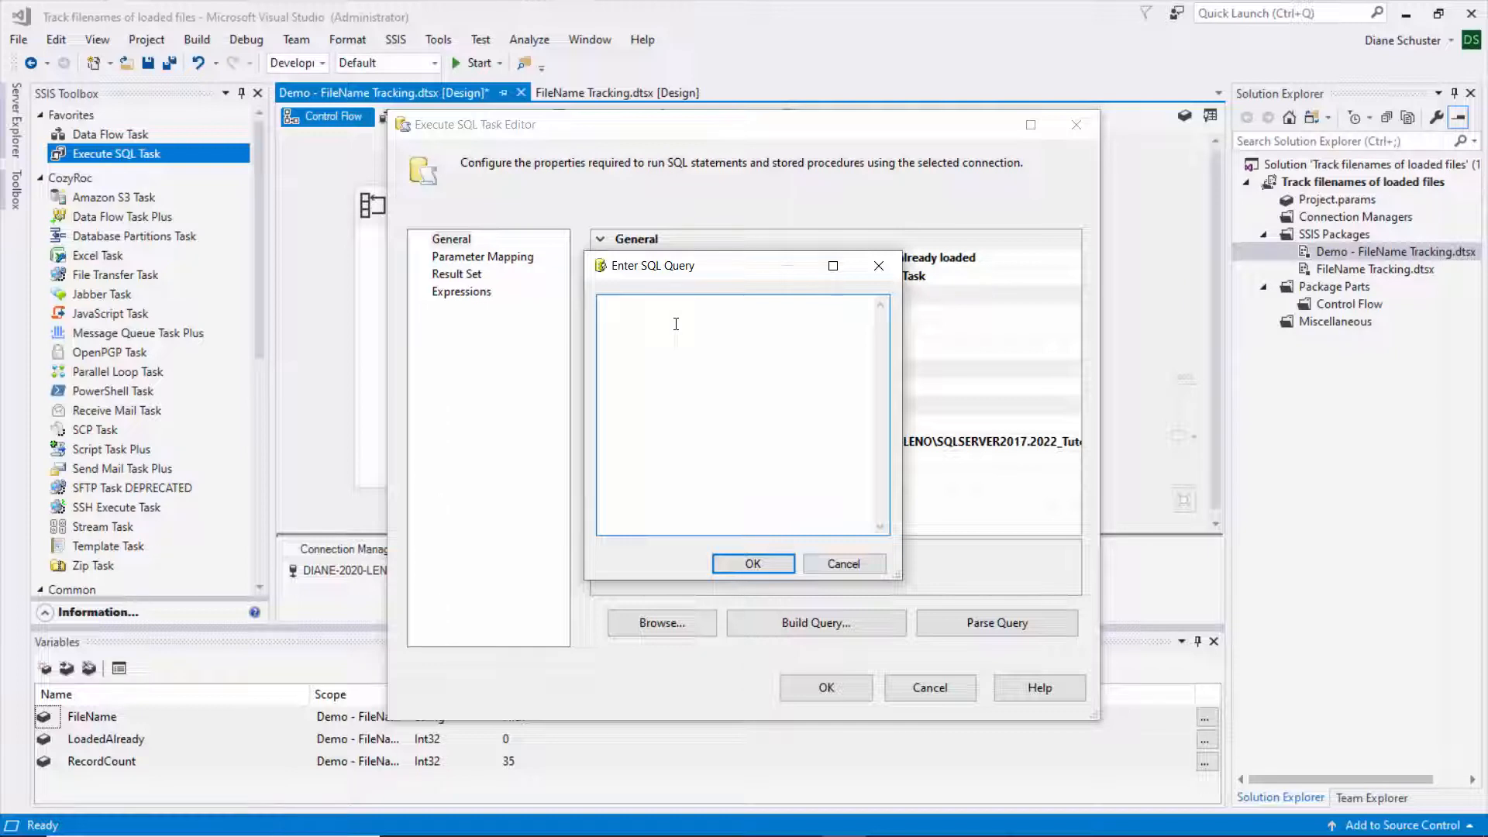
pyautogui.hotkey('ctrl', 'v')
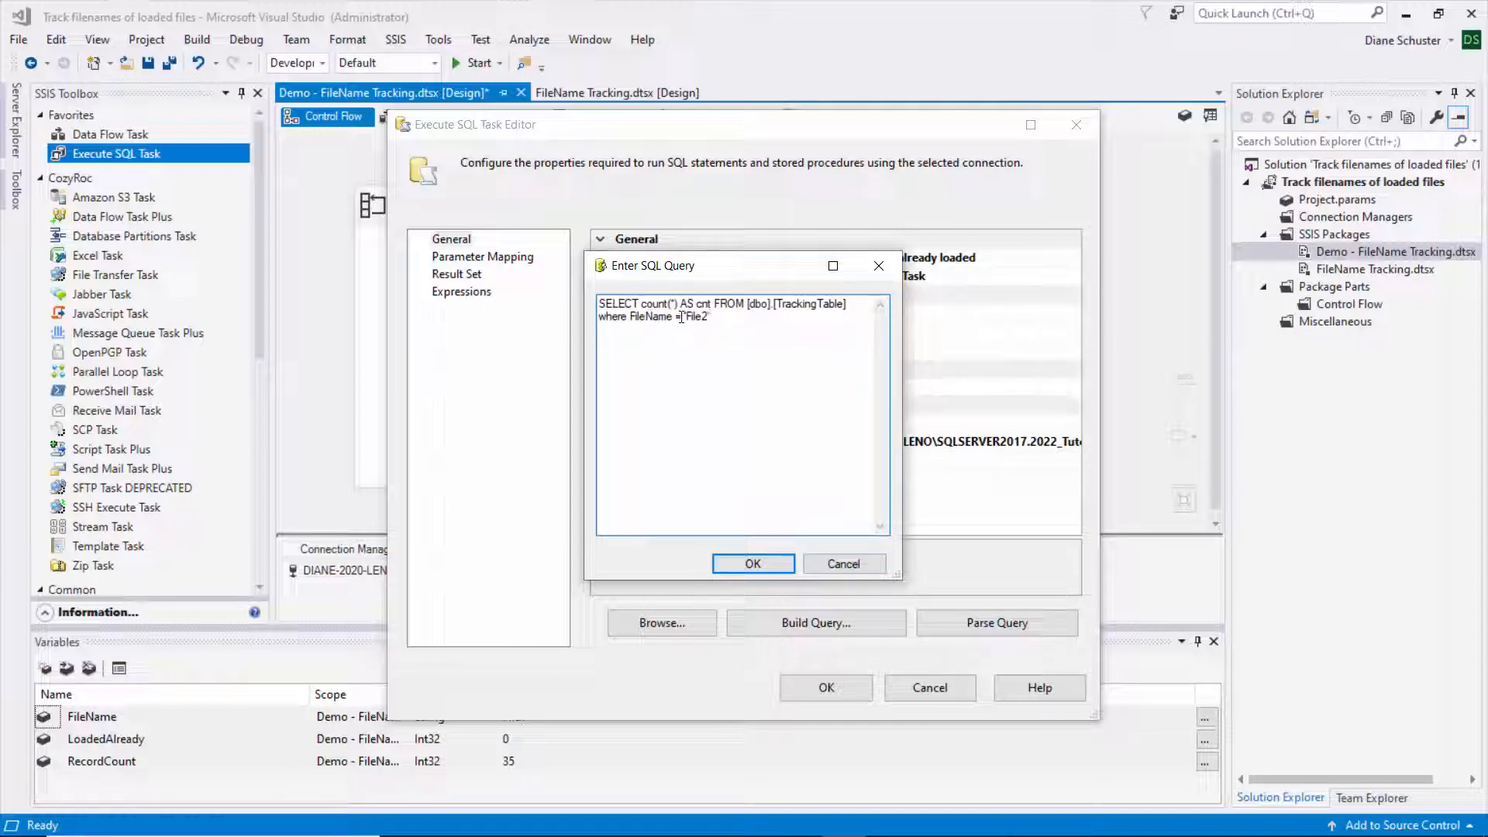
pyautogui.click(687, 315)
pyautogui.press('Delete')
pyautogui.press('Delete')
pyautogui.press('Delete')
pyautogui.press('Delete')
pyautogui.press('Delete')
pyautogui.press('Delete')
pyautogui.press('BackSpace')
pyautogui.write('?')
pyautogui.click(774, 558)
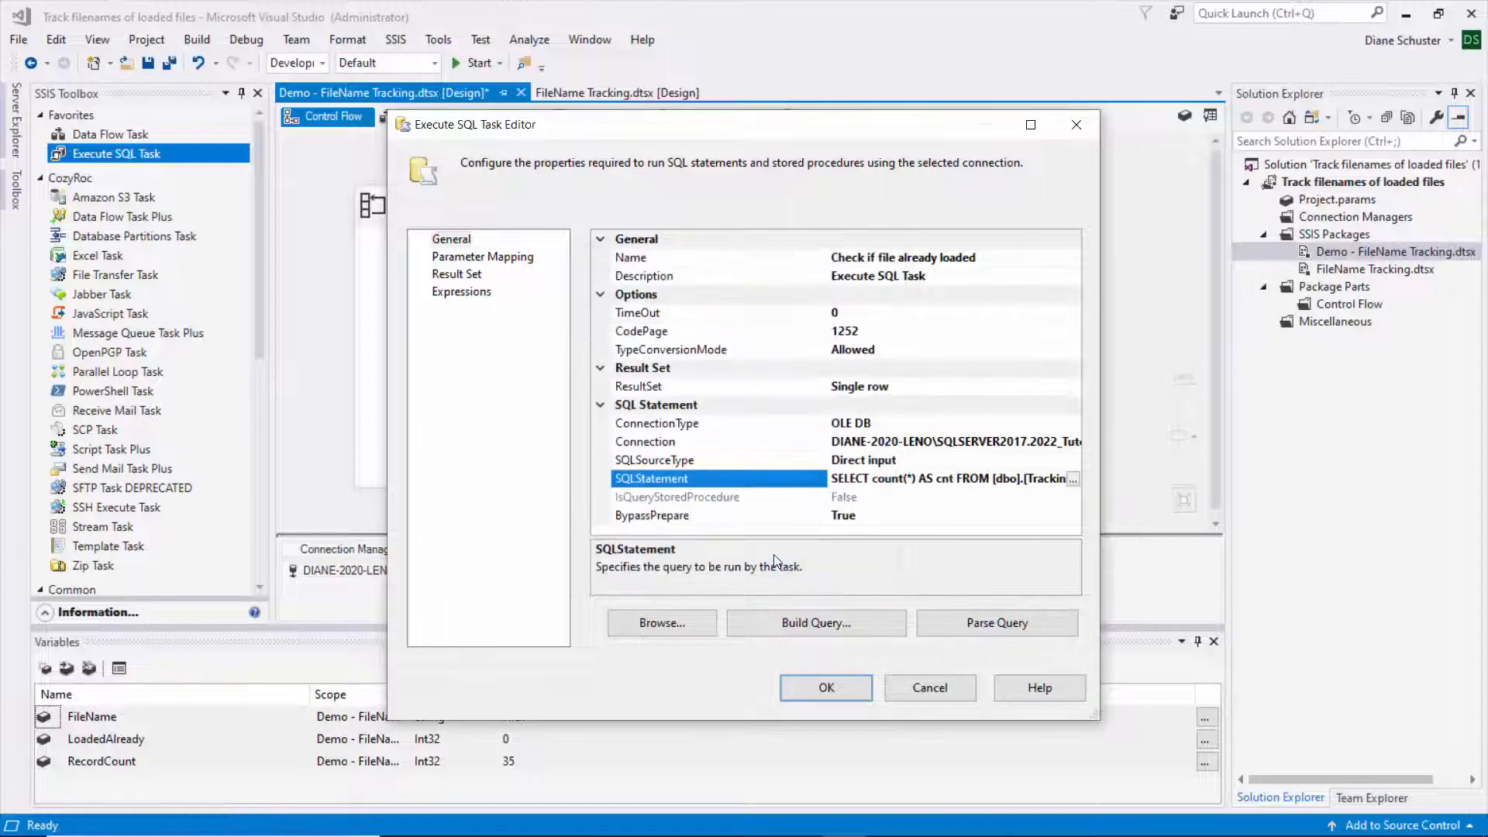
# - Add a parameter mapping that uses the User::FileName variable
pyautogui.click(476, 258)
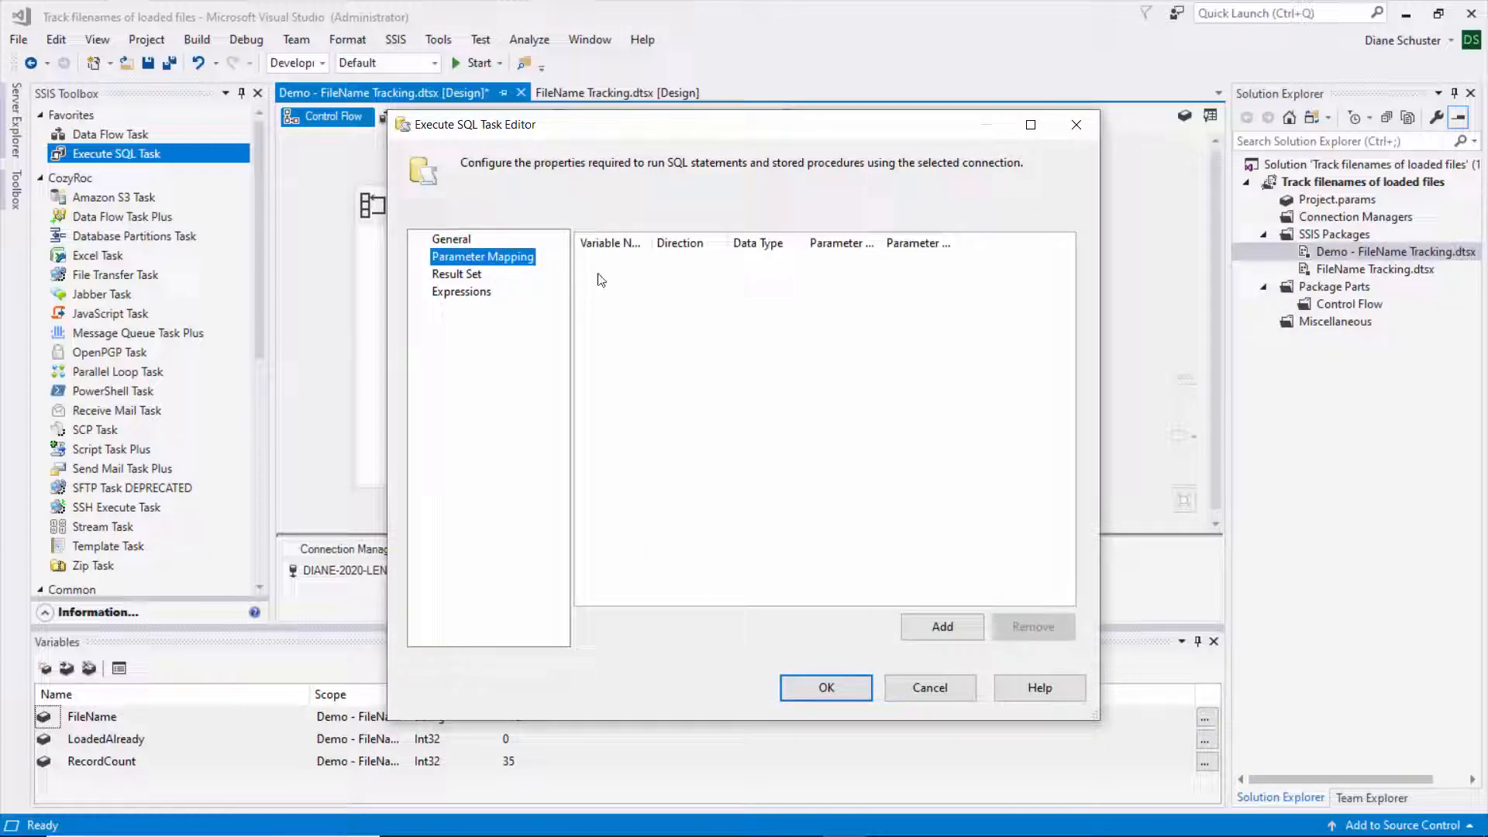
pyautogui.moveTo(651, 240); pyautogui.dragTo(694, 235)
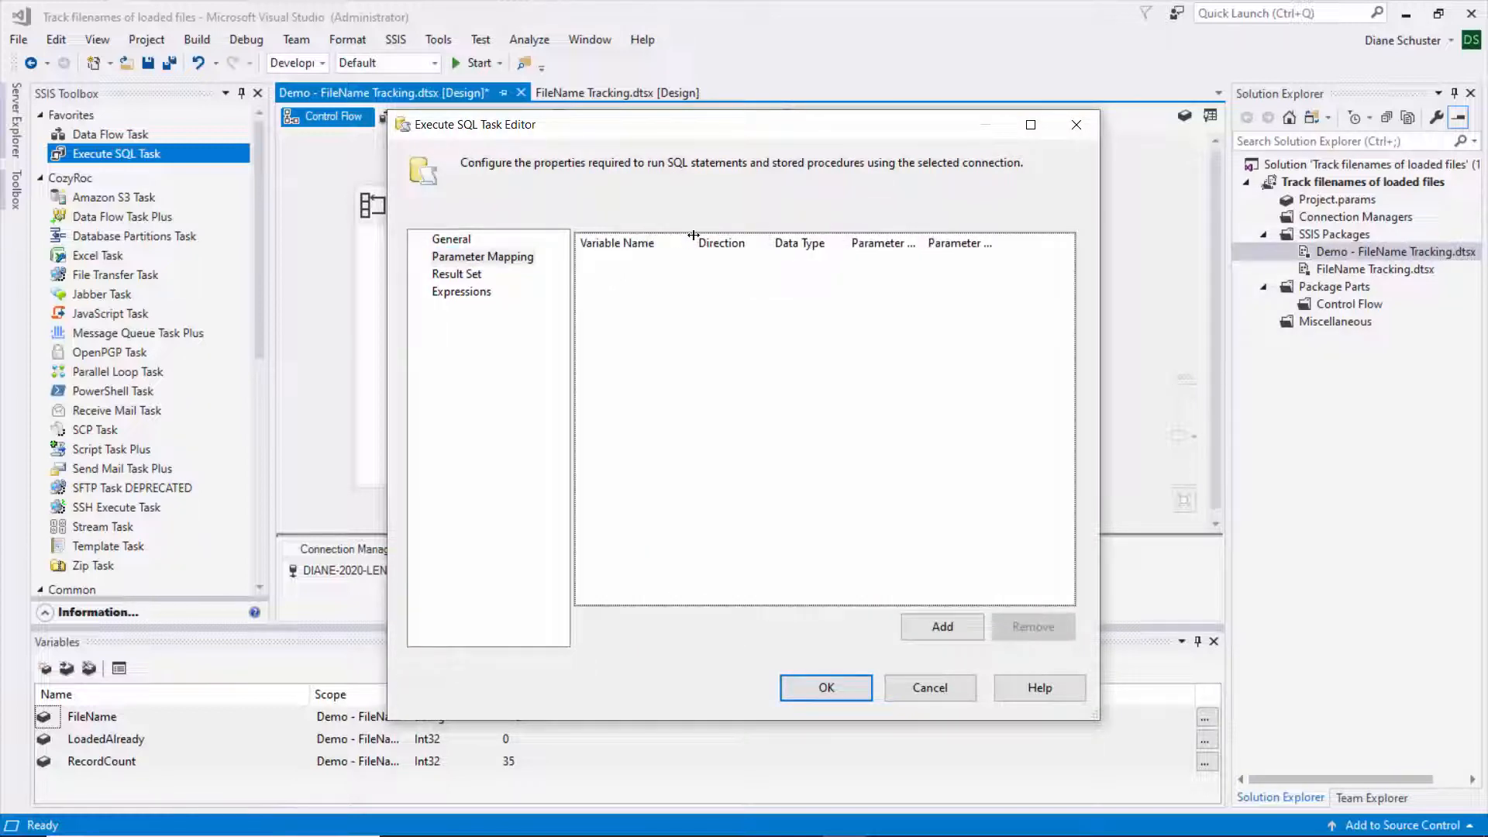
pyautogui.moveTo(846, 240); pyautogui.dragTo(881, 239)
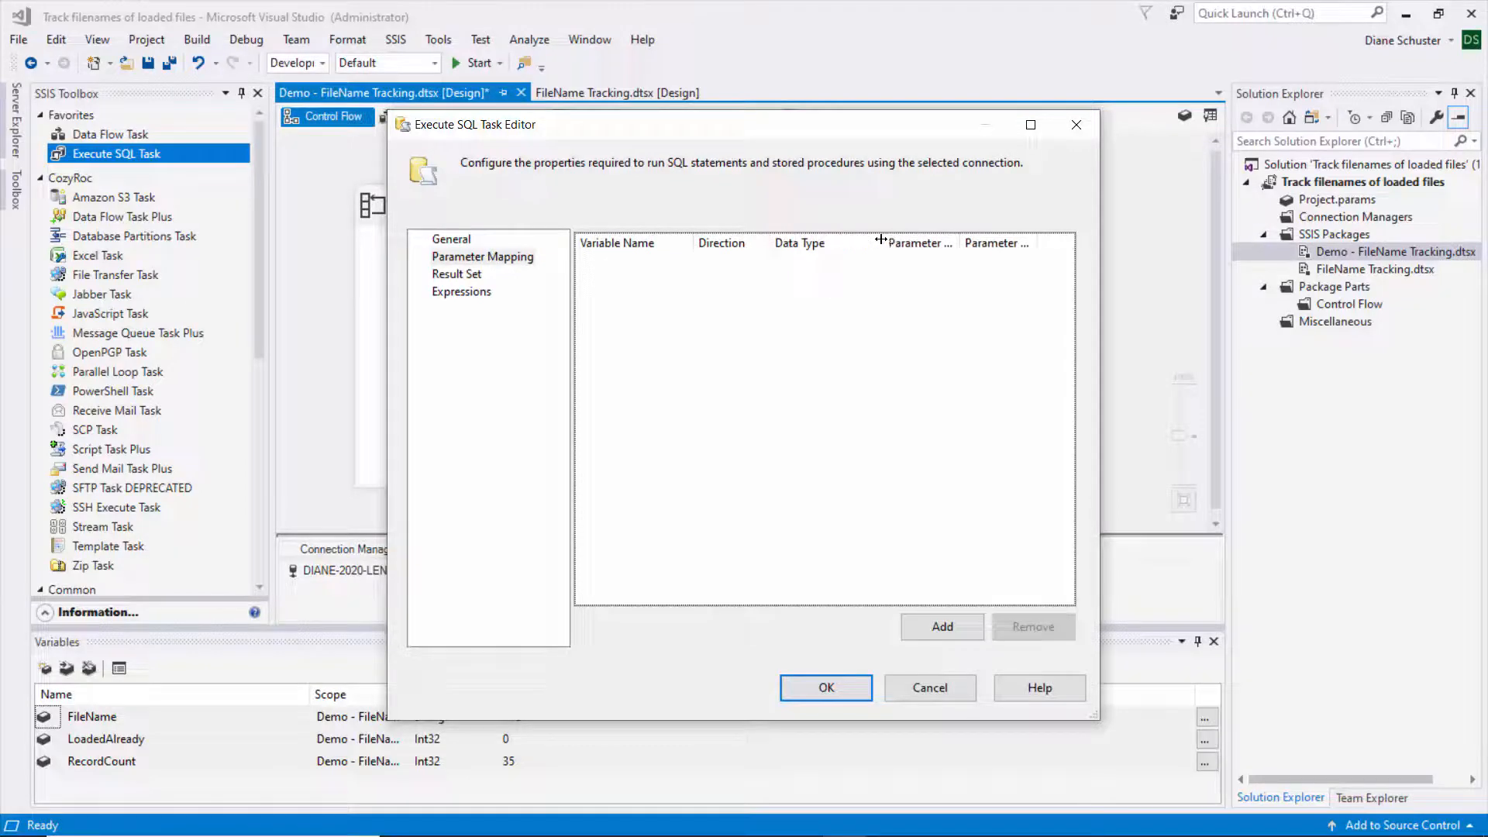
pyautogui.click(943, 627)
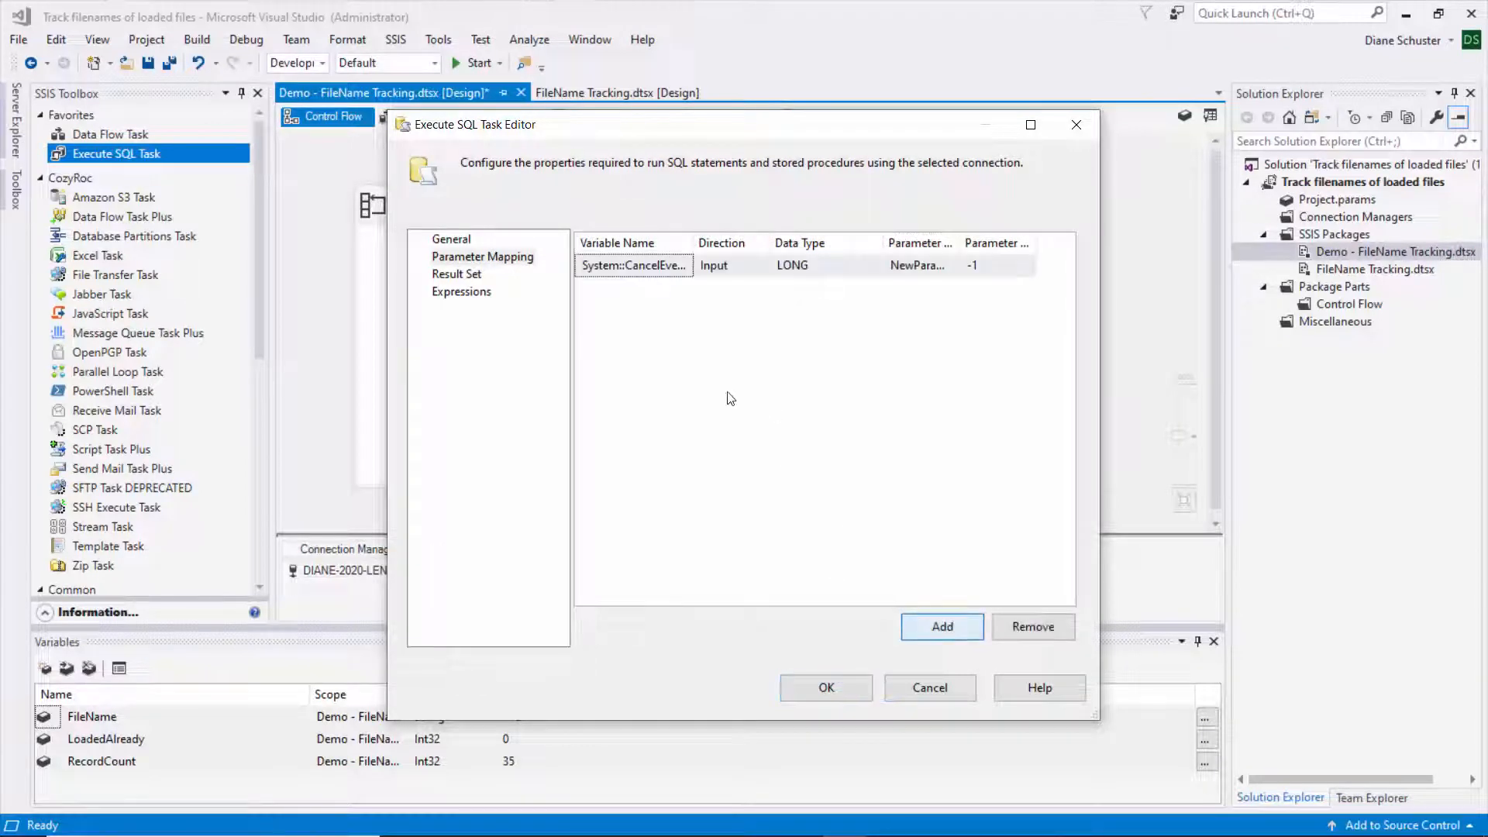
pyautogui.click(671, 265)
pyautogui.click(683, 268)
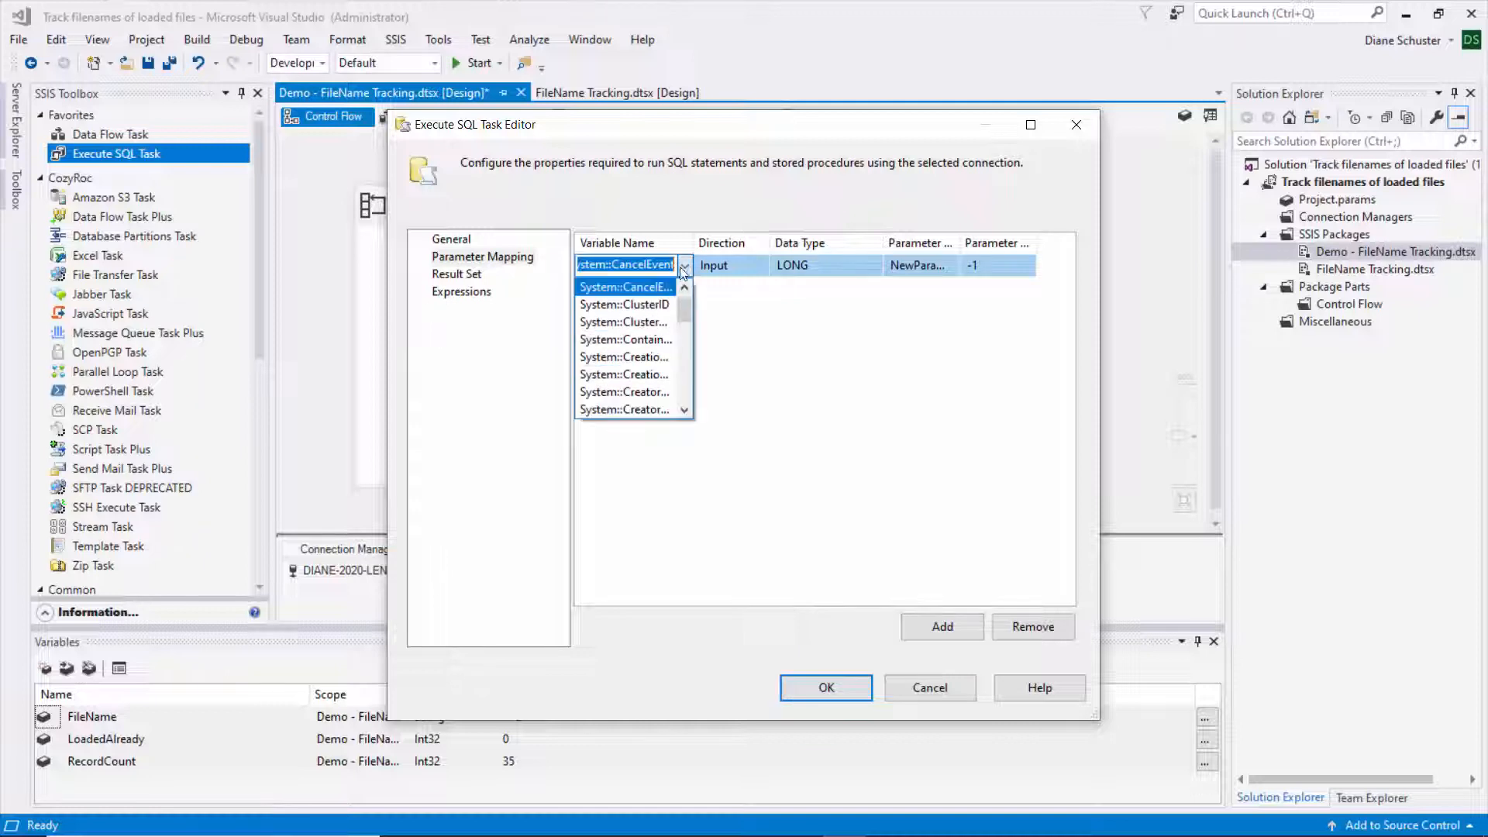
pyautogui.moveTo(685, 304); pyautogui.dragTo(680, 406)
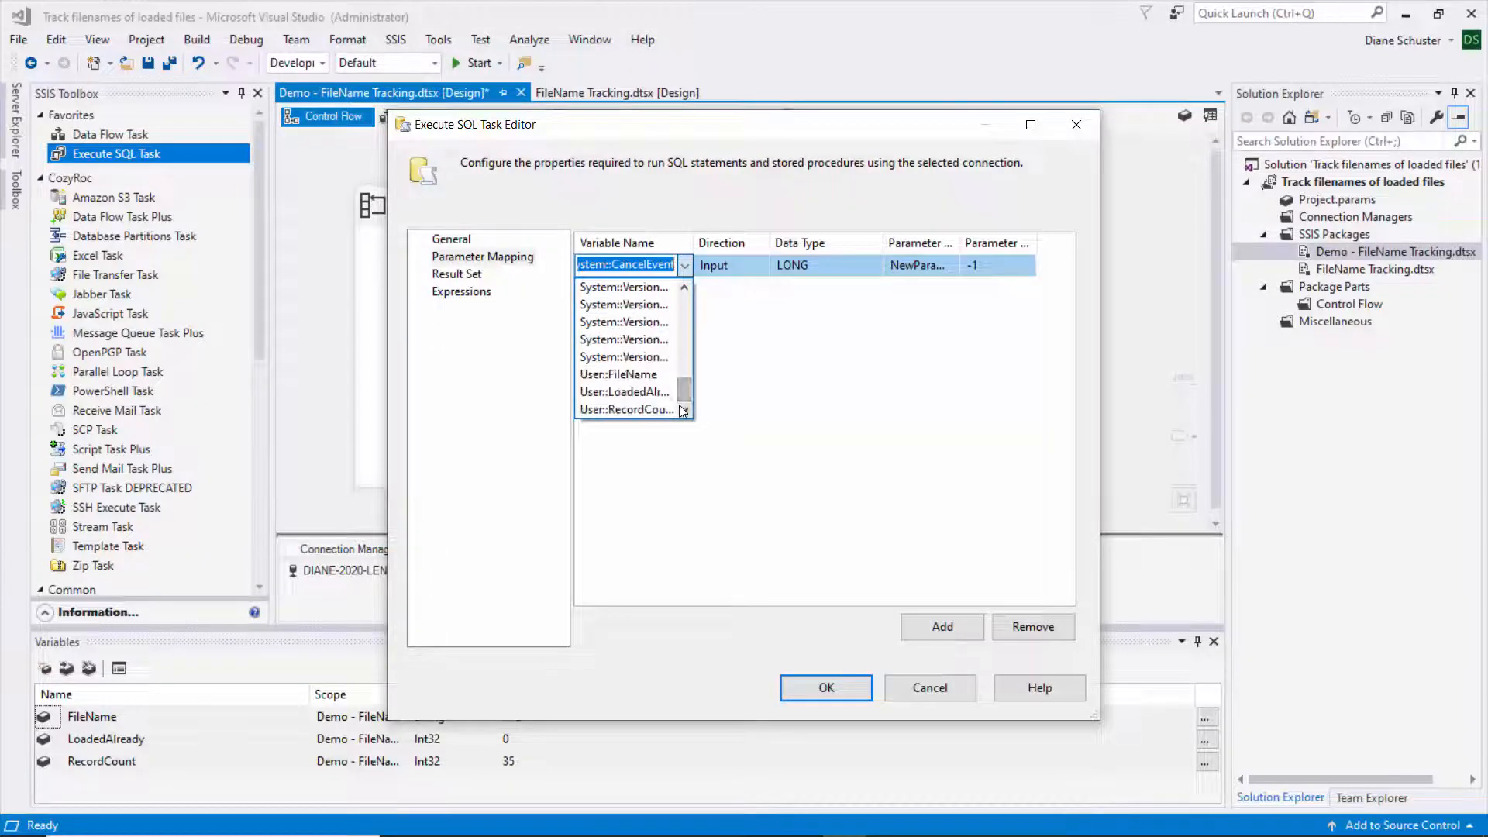
pyautogui.click(640, 376)
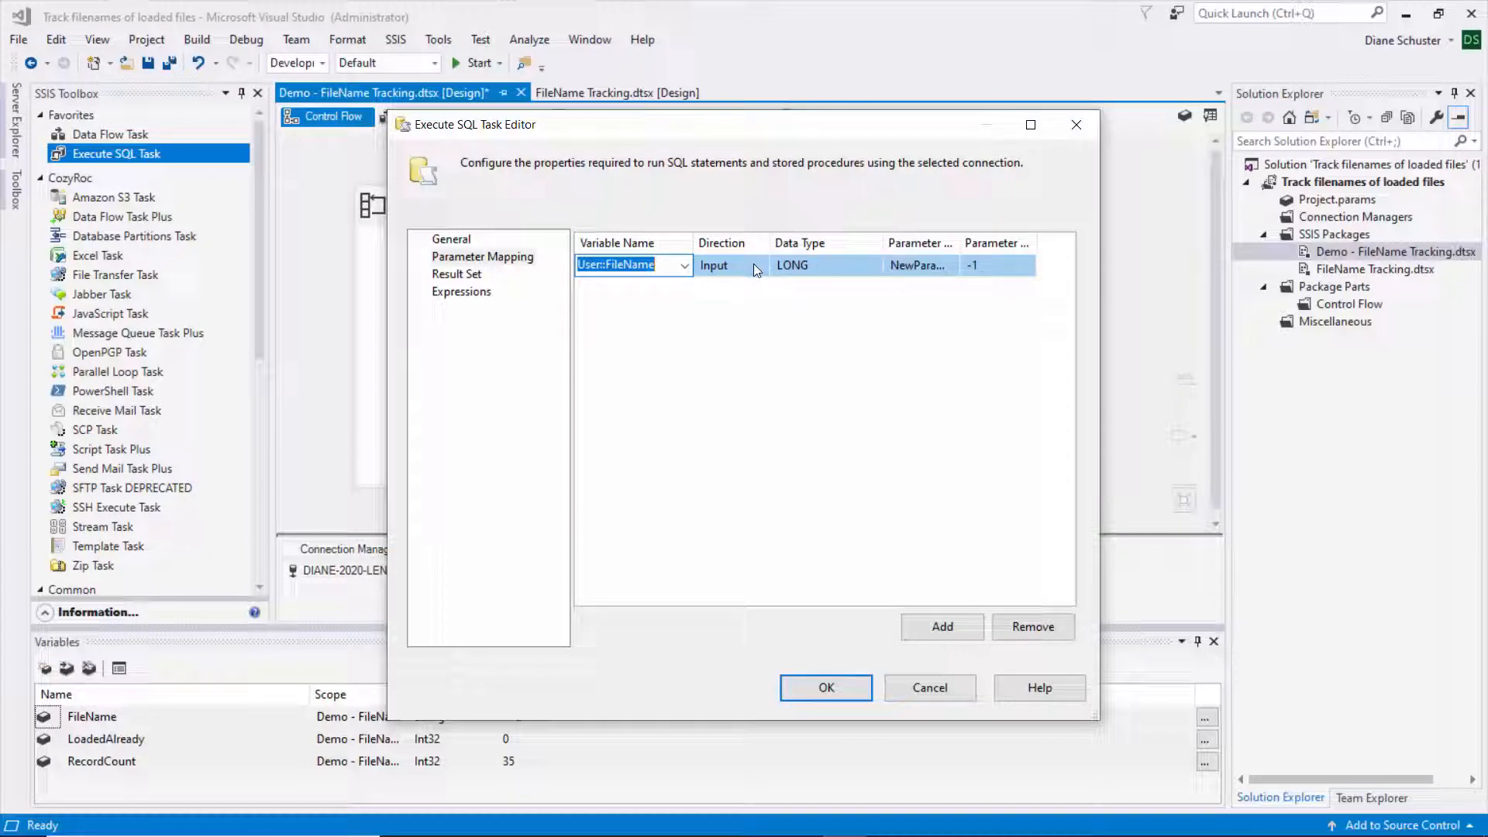
# - Set the mapping's data type to NVARCHAR and its parameter name to 0
pyautogui.click(830, 264)
pyautogui.click(830, 264)
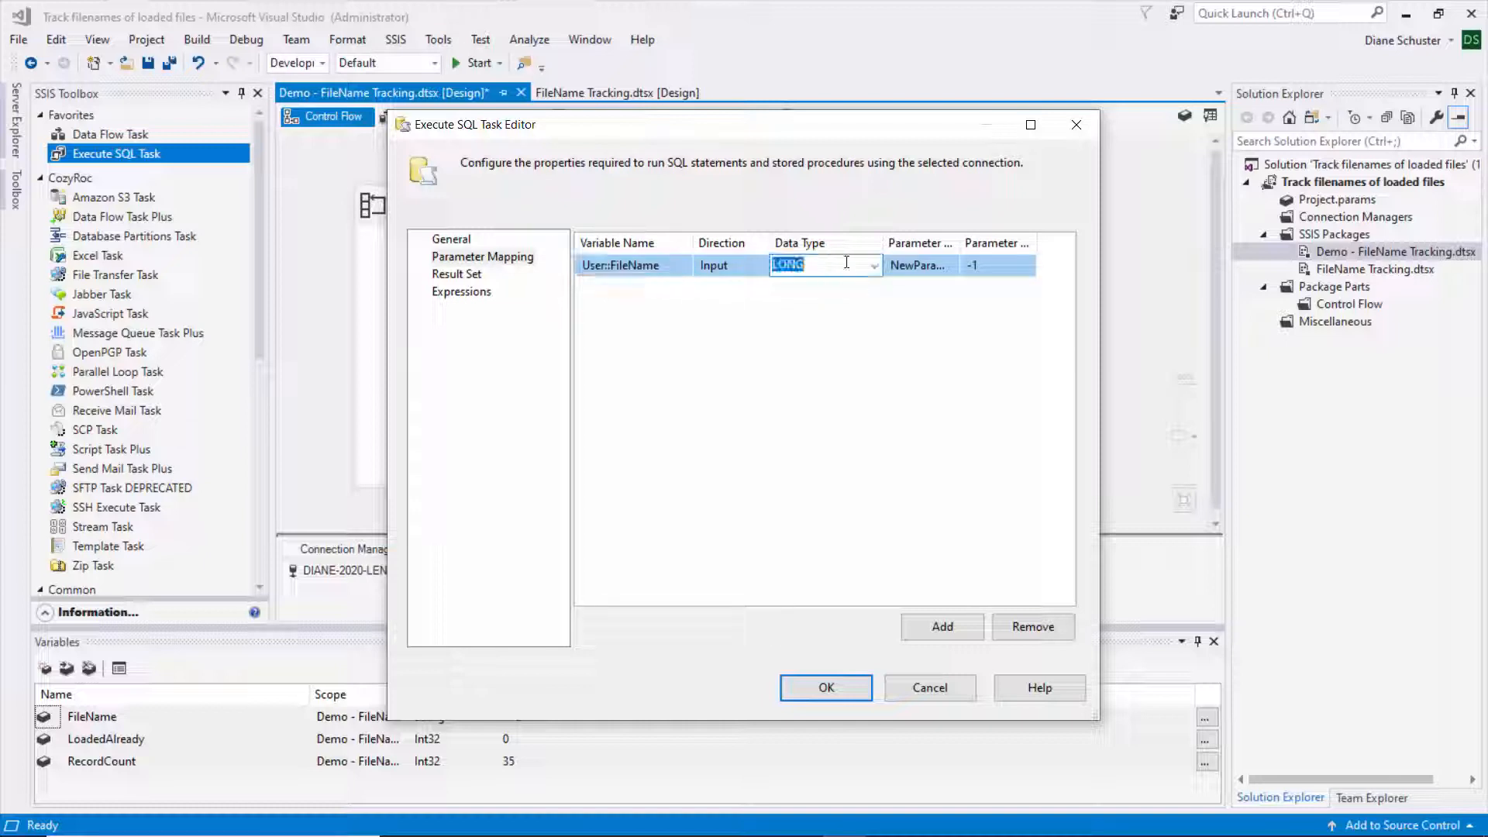
pyautogui.click(873, 263)
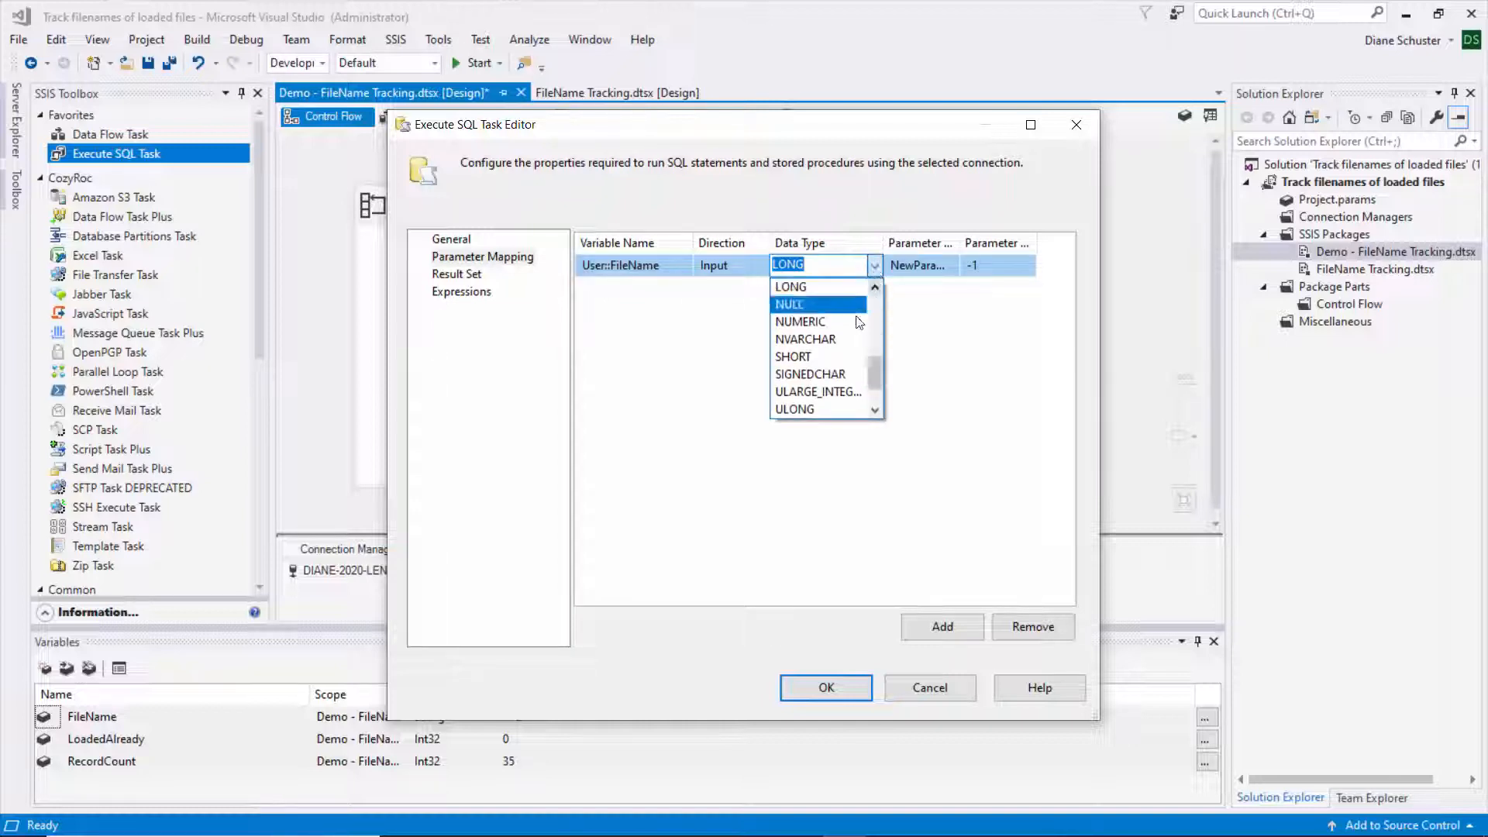
pyautogui.click(826, 336)
pyautogui.click(897, 265)
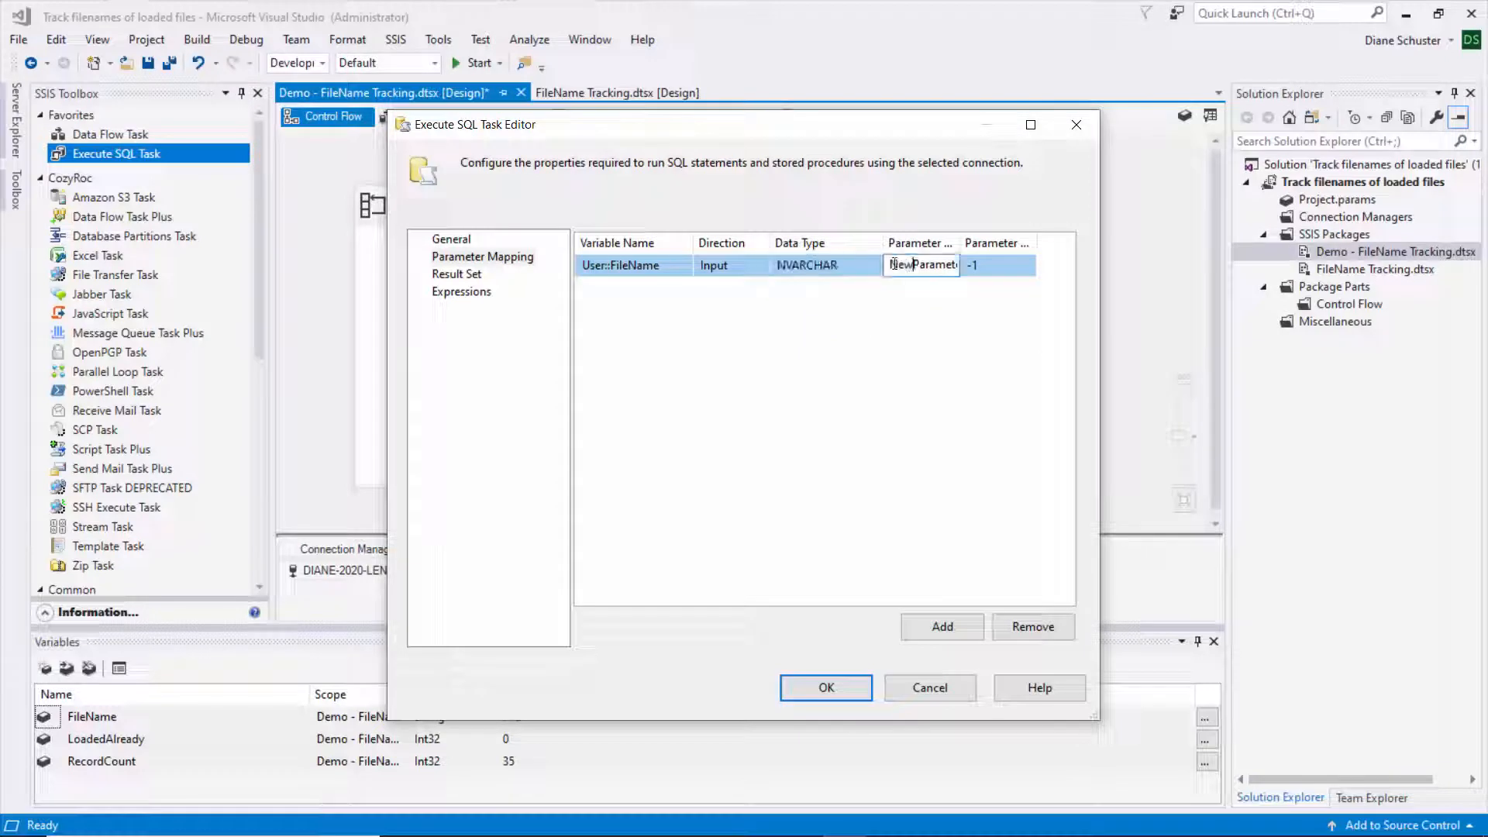
pyautogui.doubleClick(896, 265)
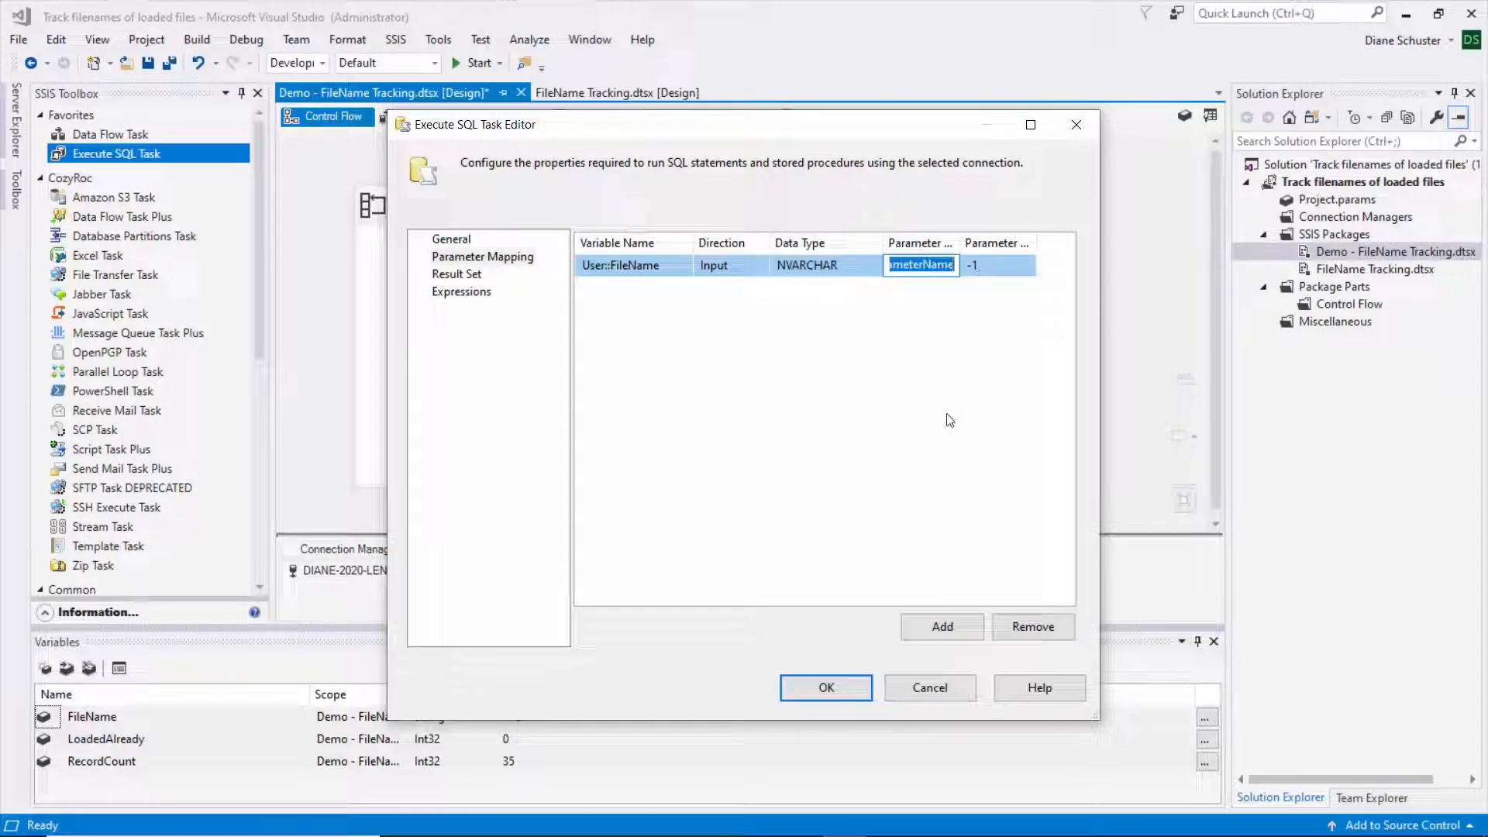
pyautogui.write('0')
pyautogui.click(910, 431)
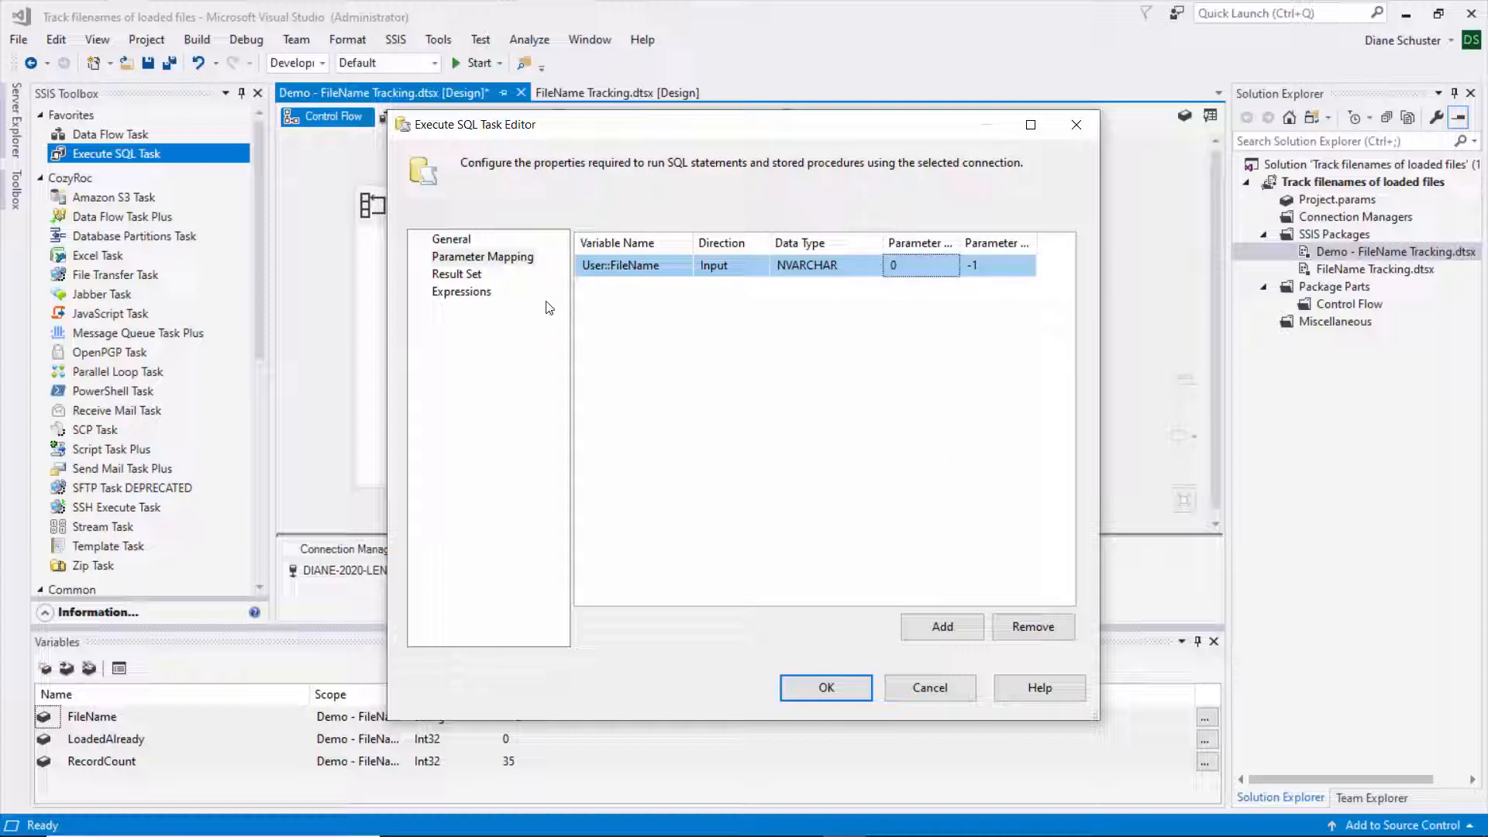
pyautogui.click(458, 277)
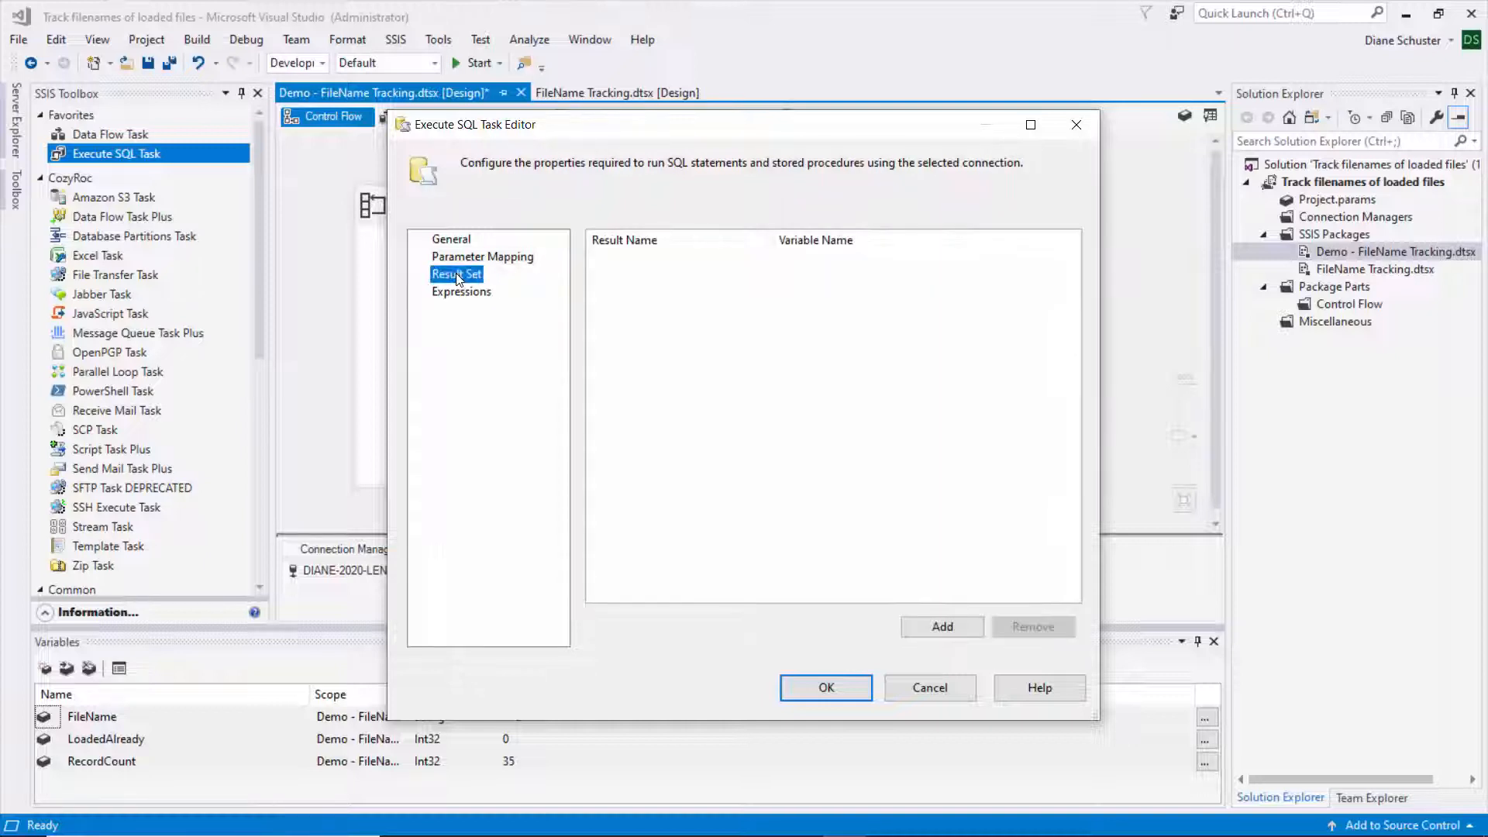
# - Add a result set mapping that stores result cnt in User::LoadedAlready
pyautogui.click(944, 623)
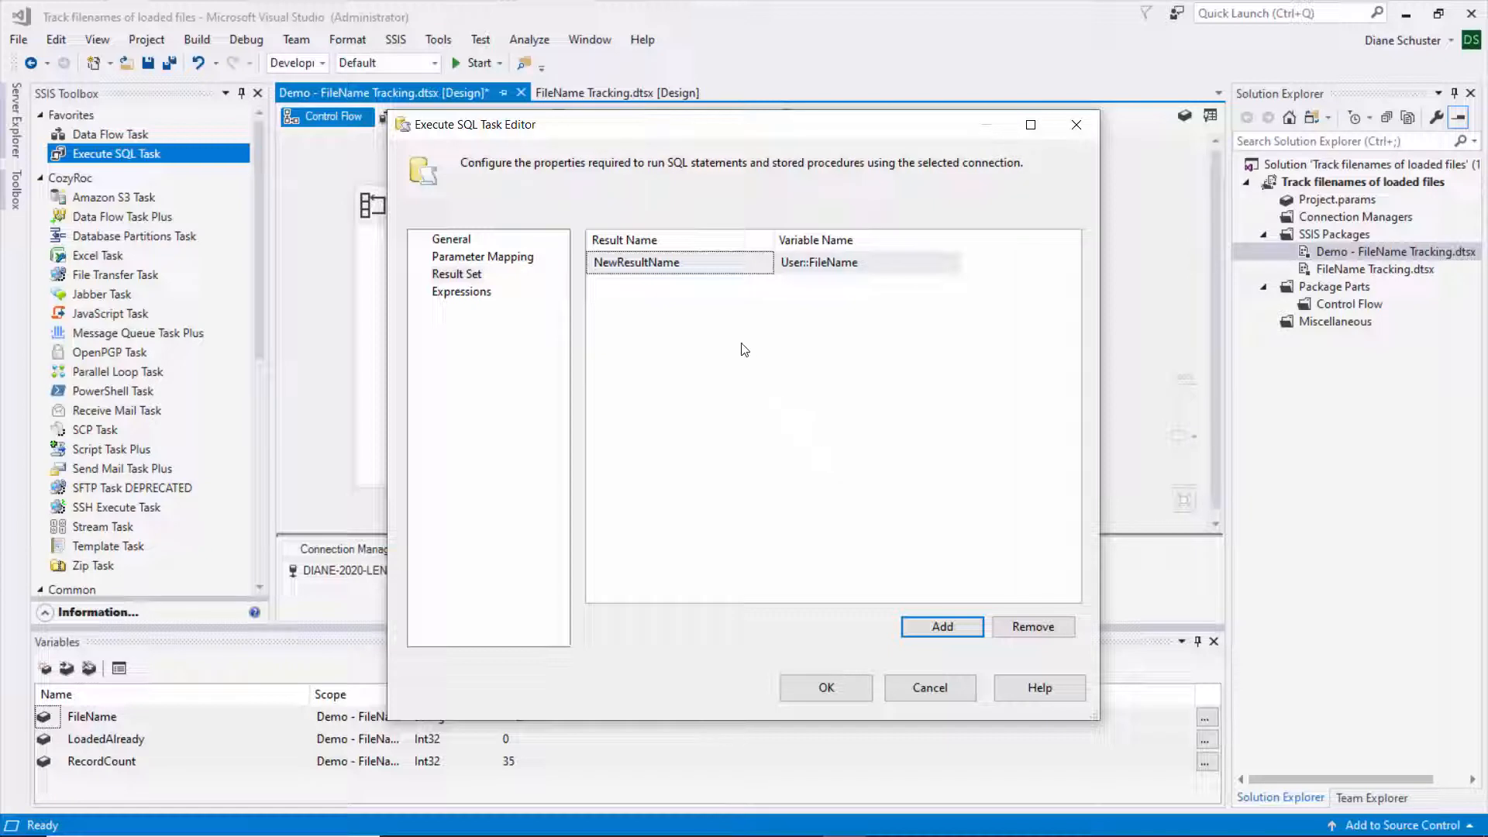
pyautogui.click(707, 263)
pyautogui.click(713, 262)
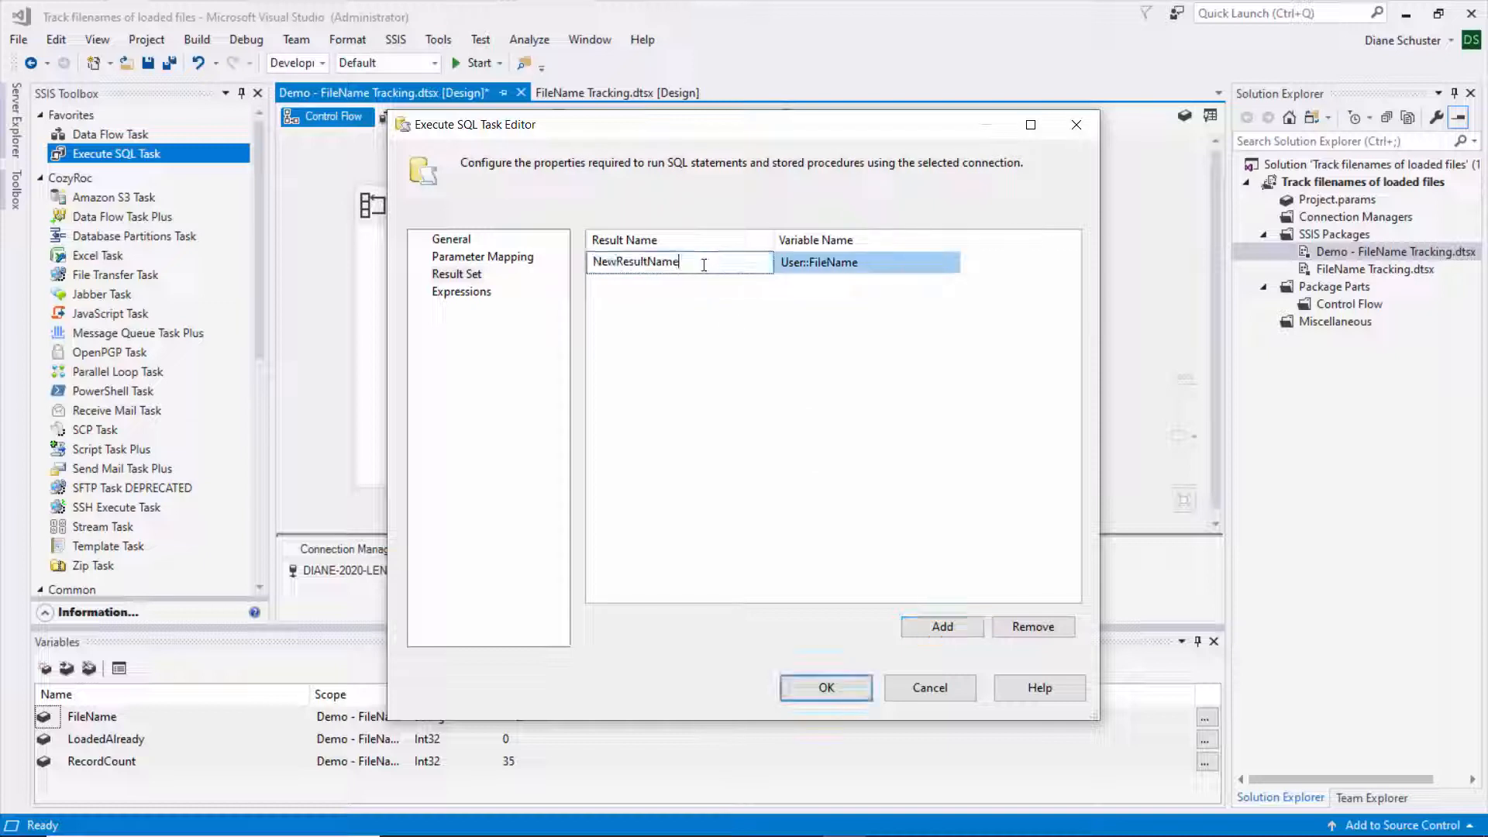
pyautogui.moveTo(714, 262); pyautogui.dragTo(573, 270)
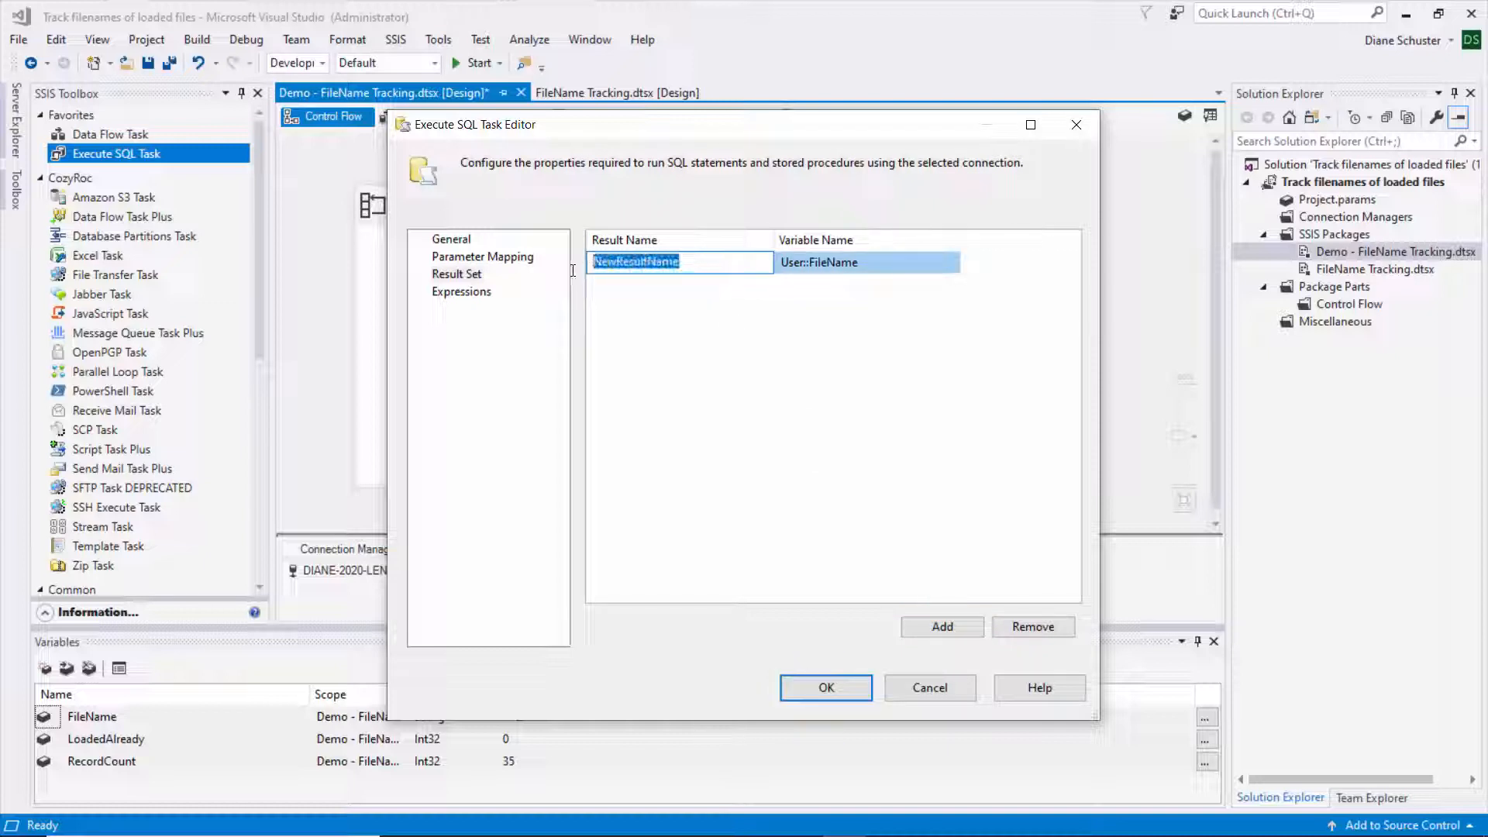
pyautogui.write('cnt')
pyautogui.click(879, 265)
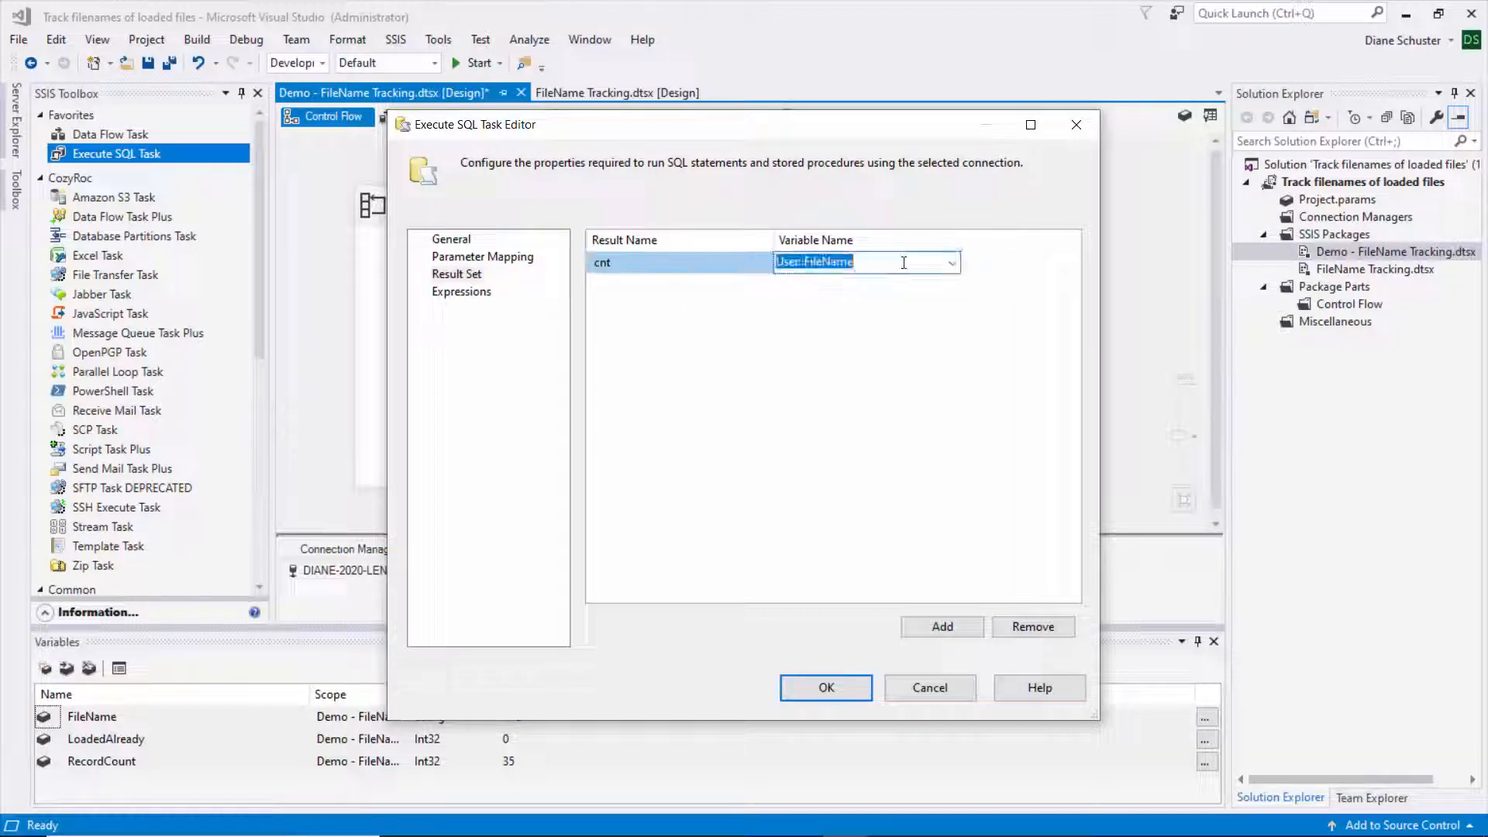
pyautogui.click(953, 264)
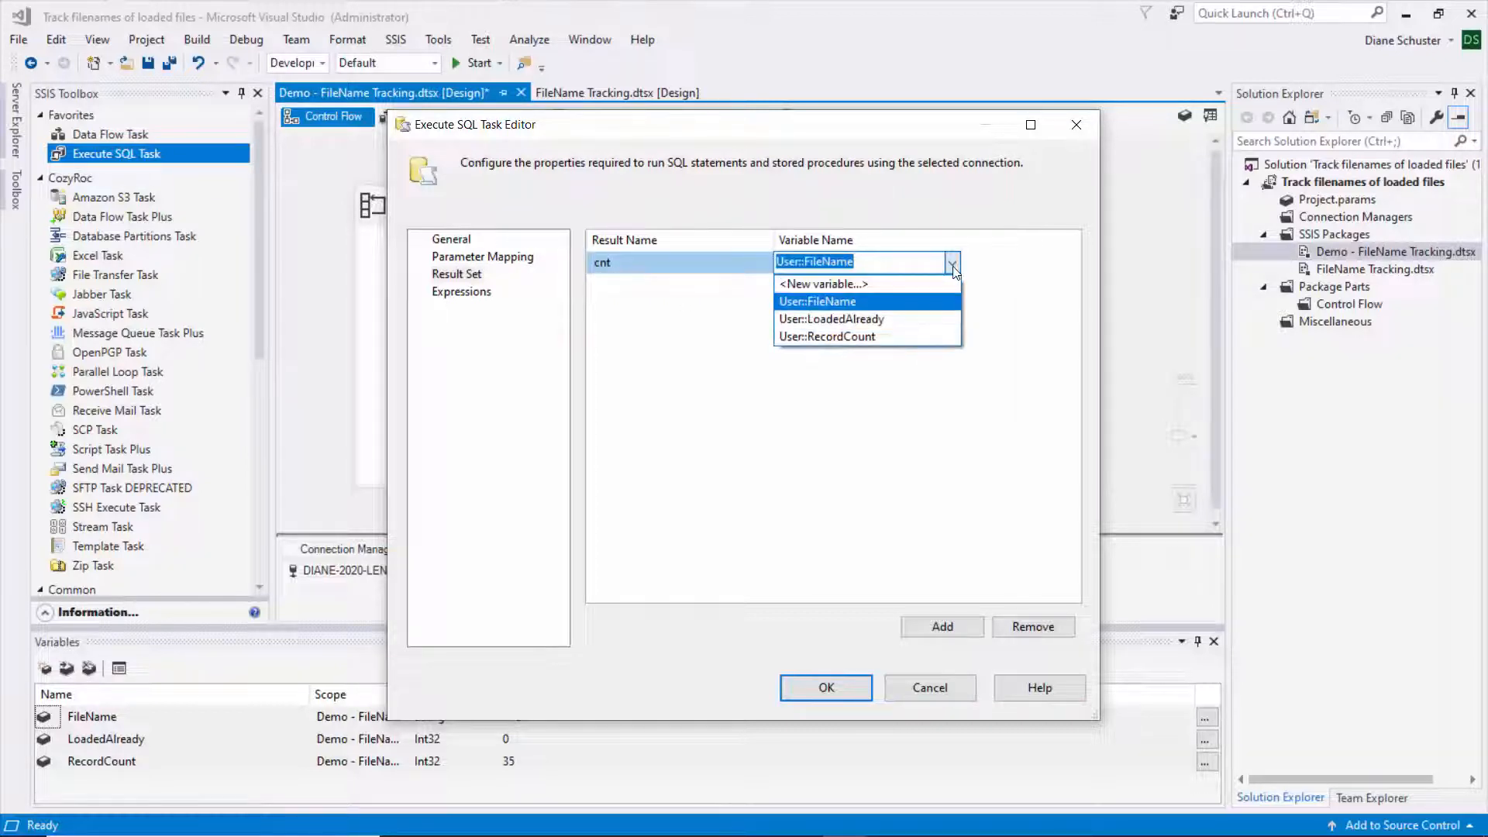
pyautogui.click(835, 320)
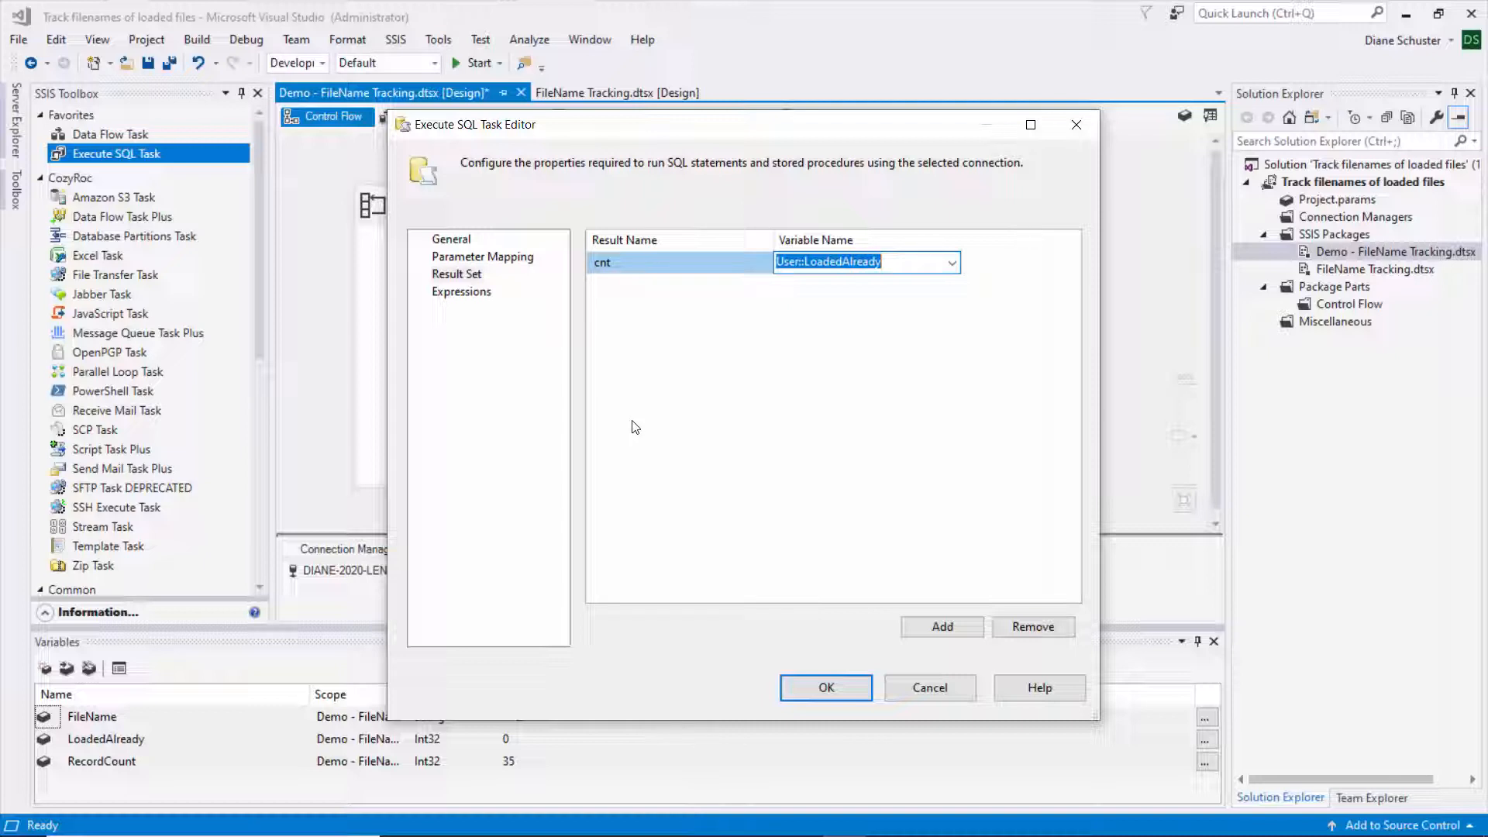
# - Review the task's count query in the SQLStatement box without changing it
pyautogui.click(460, 244)
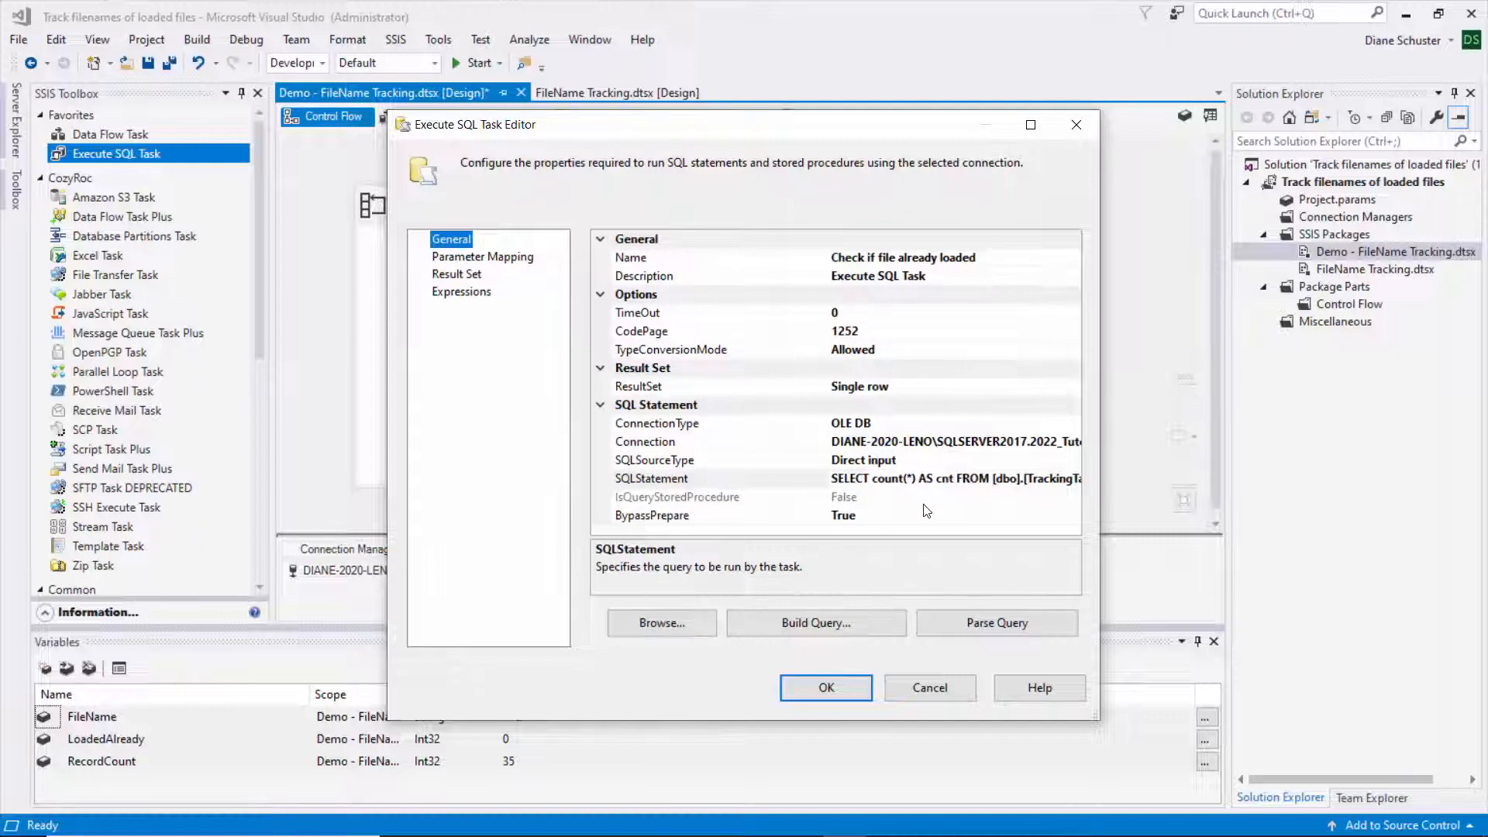
pyautogui.click(920, 478)
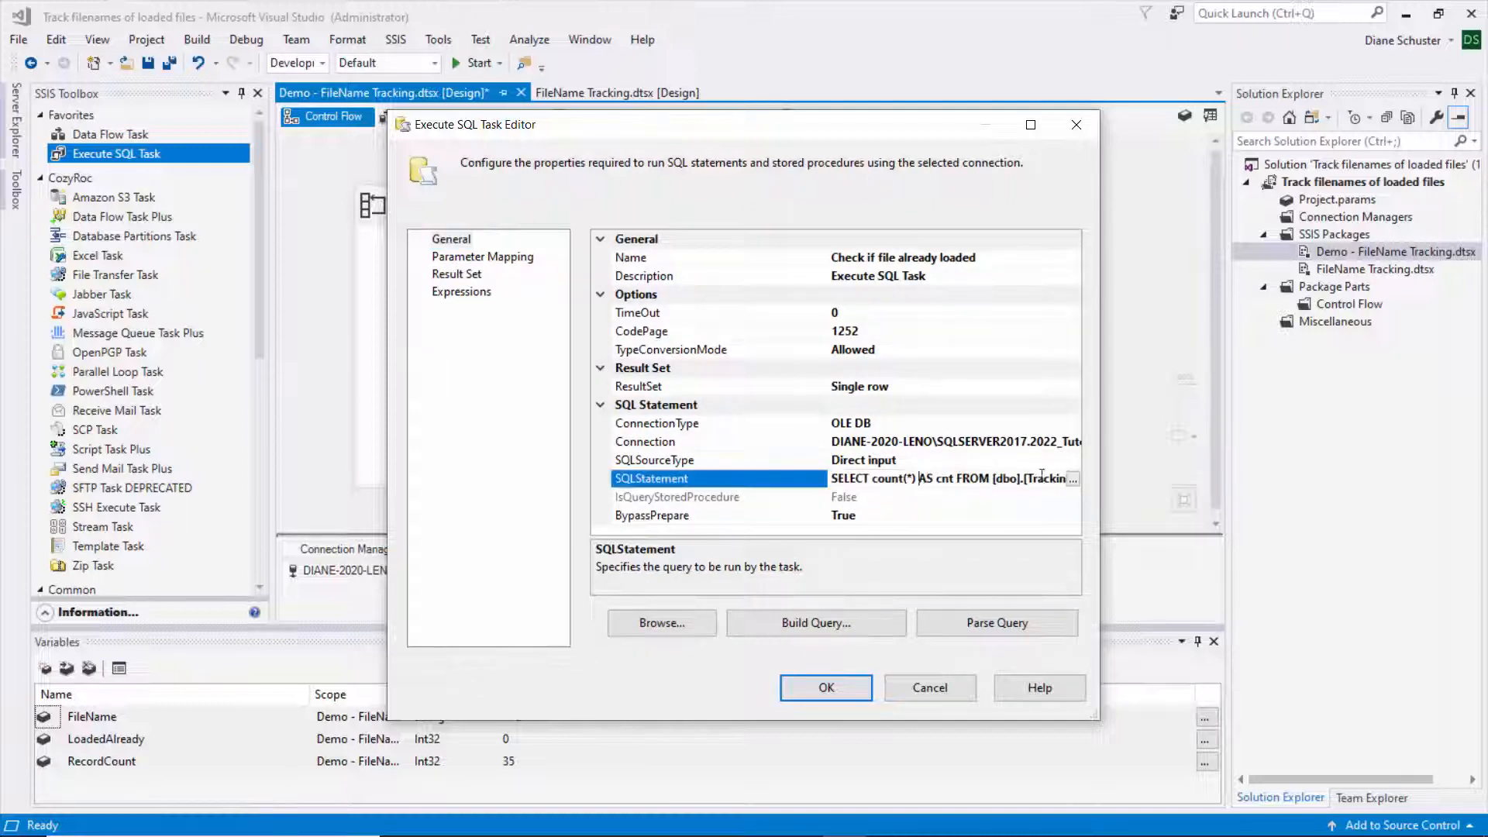
pyautogui.click(1073, 478)
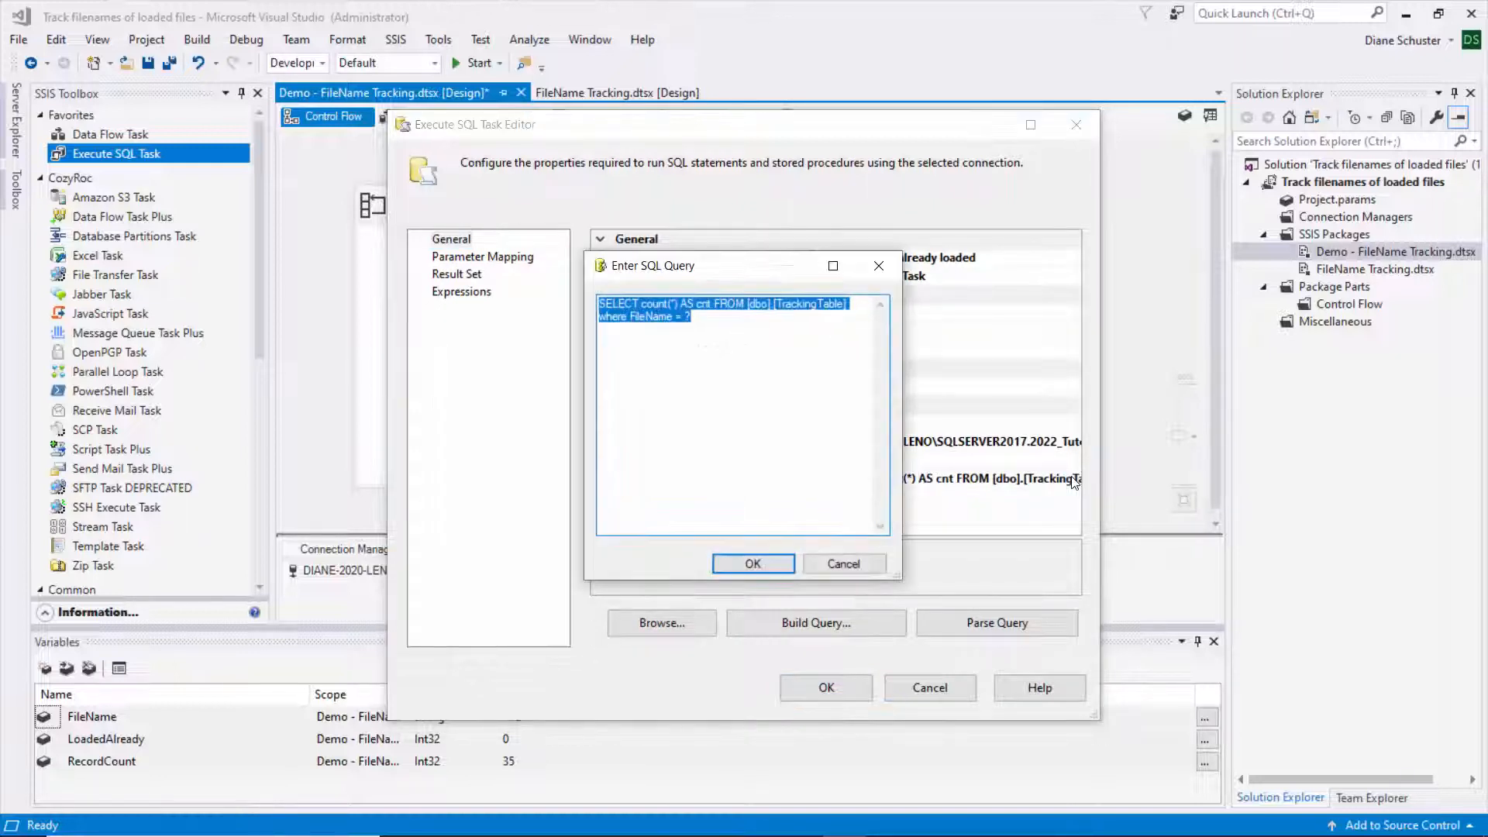
pyautogui.click(678, 448)
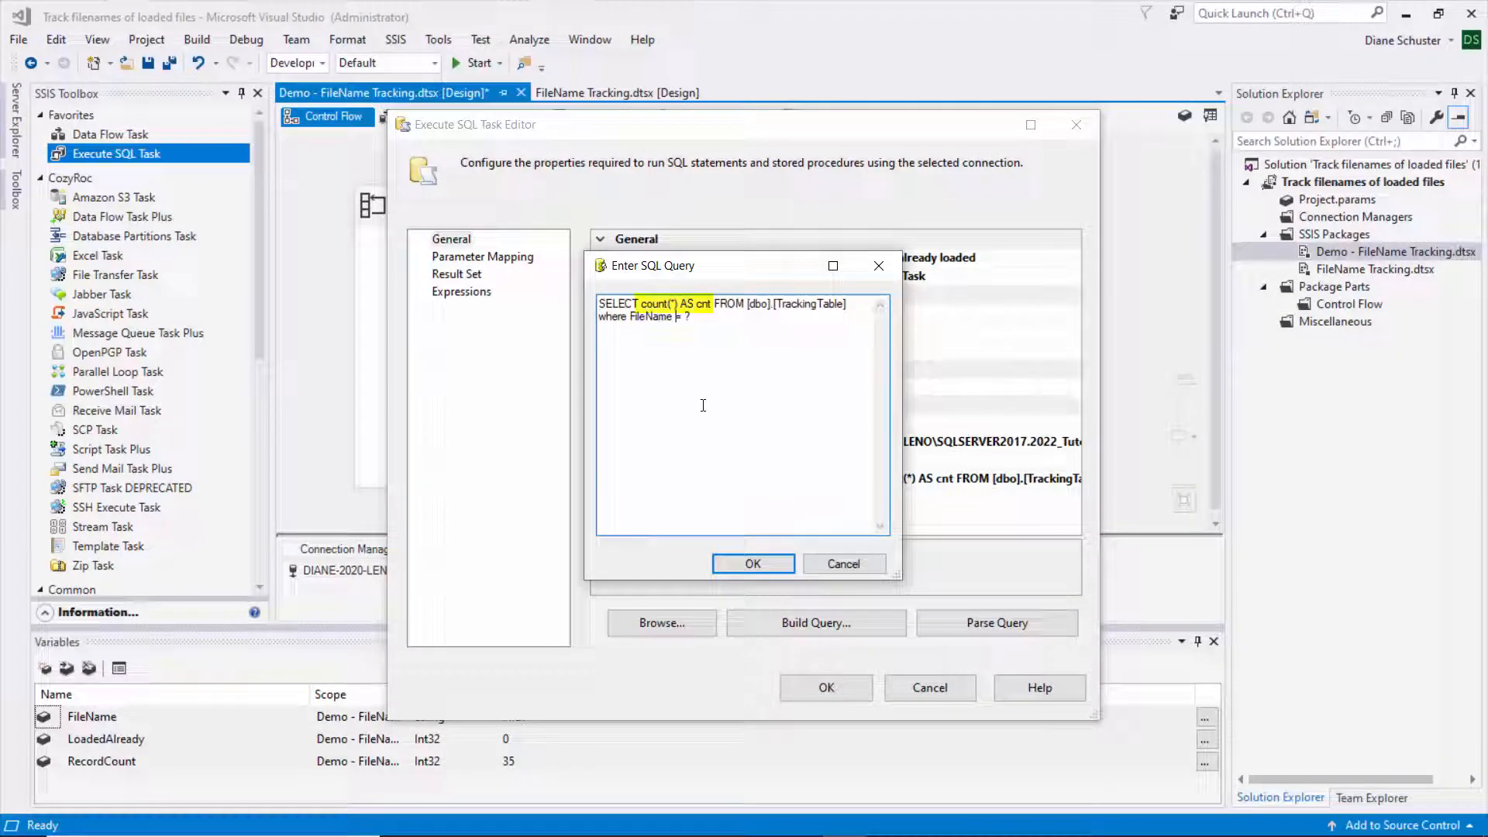
pyautogui.click(756, 564)
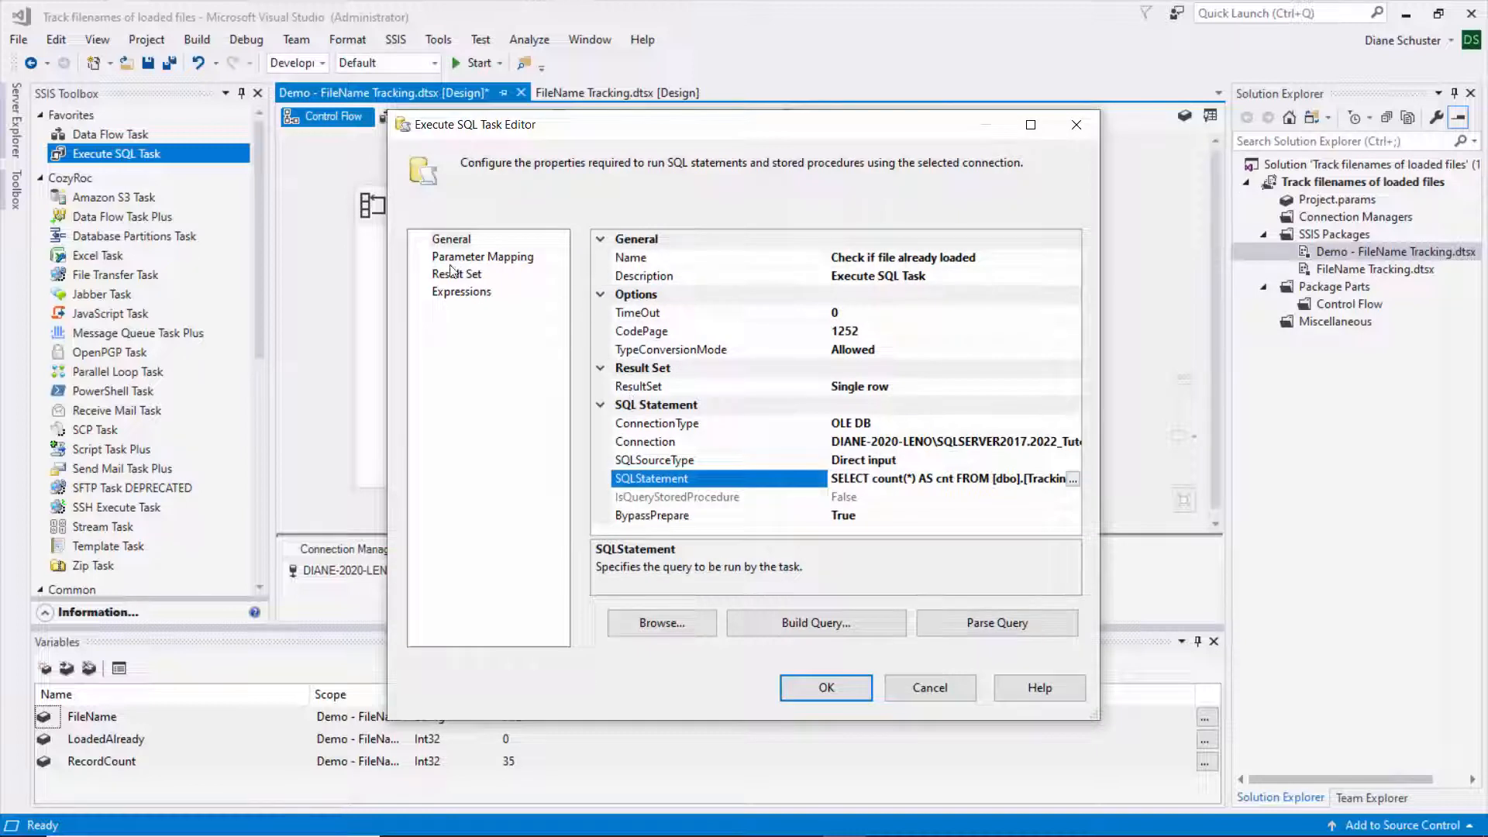
pyautogui.click(455, 275)
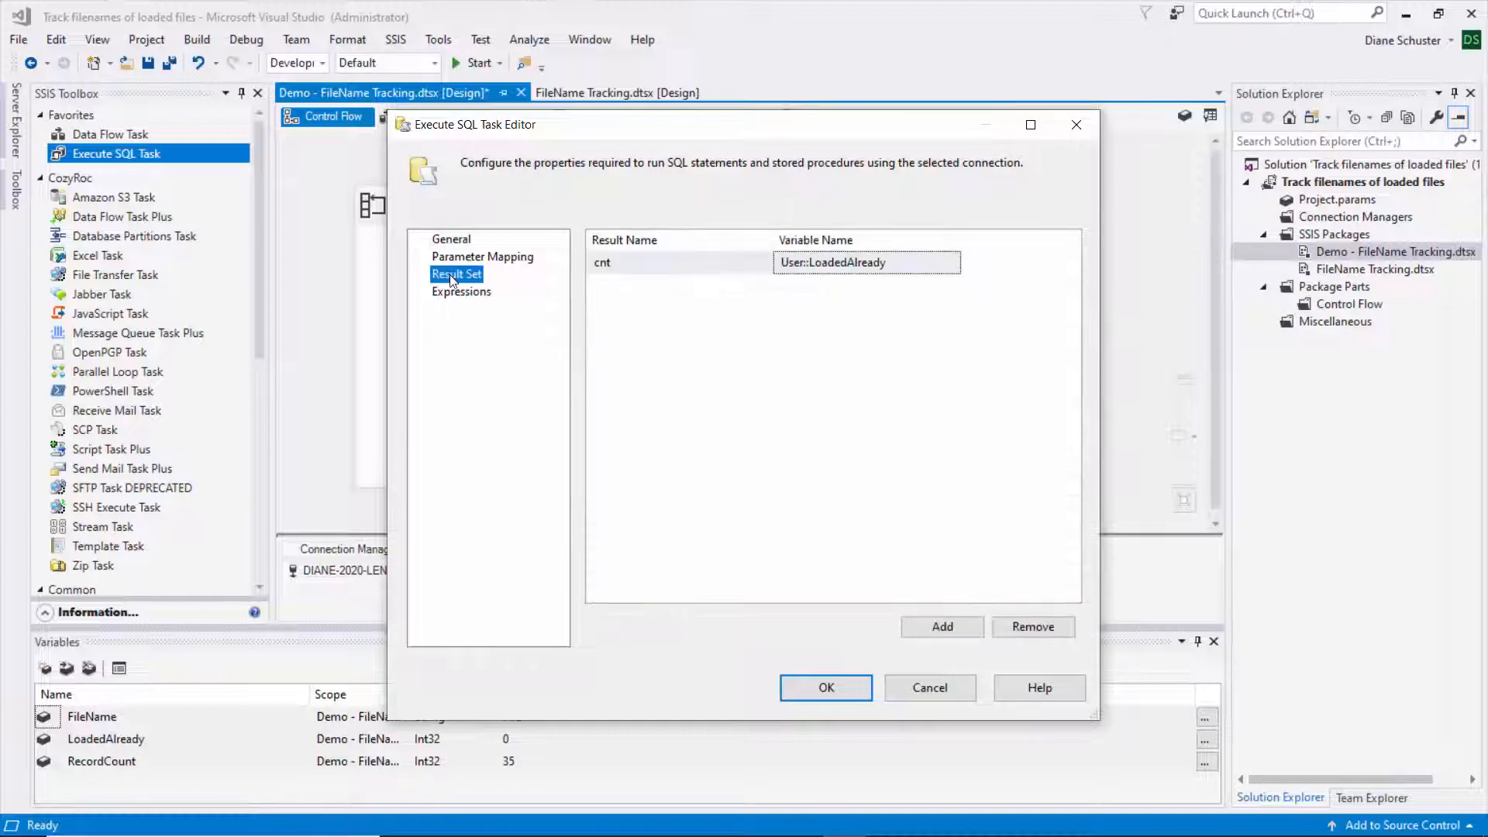
# - Connect the check task's constraint to Load Data from Excel Files and save the package
pyautogui.click(844, 686)
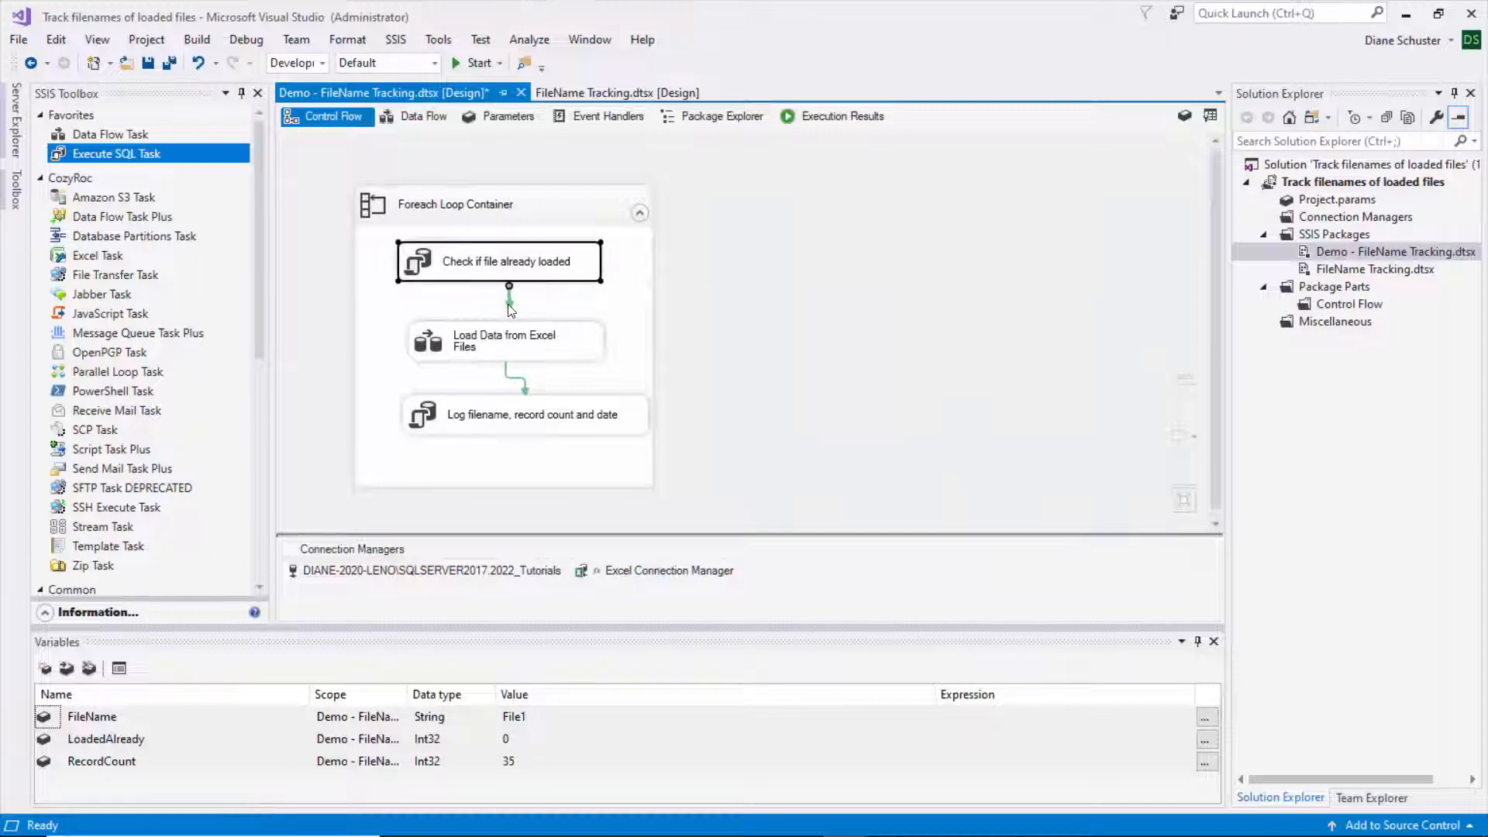
pyautogui.moveTo(509, 305); pyautogui.dragTo(512, 338)
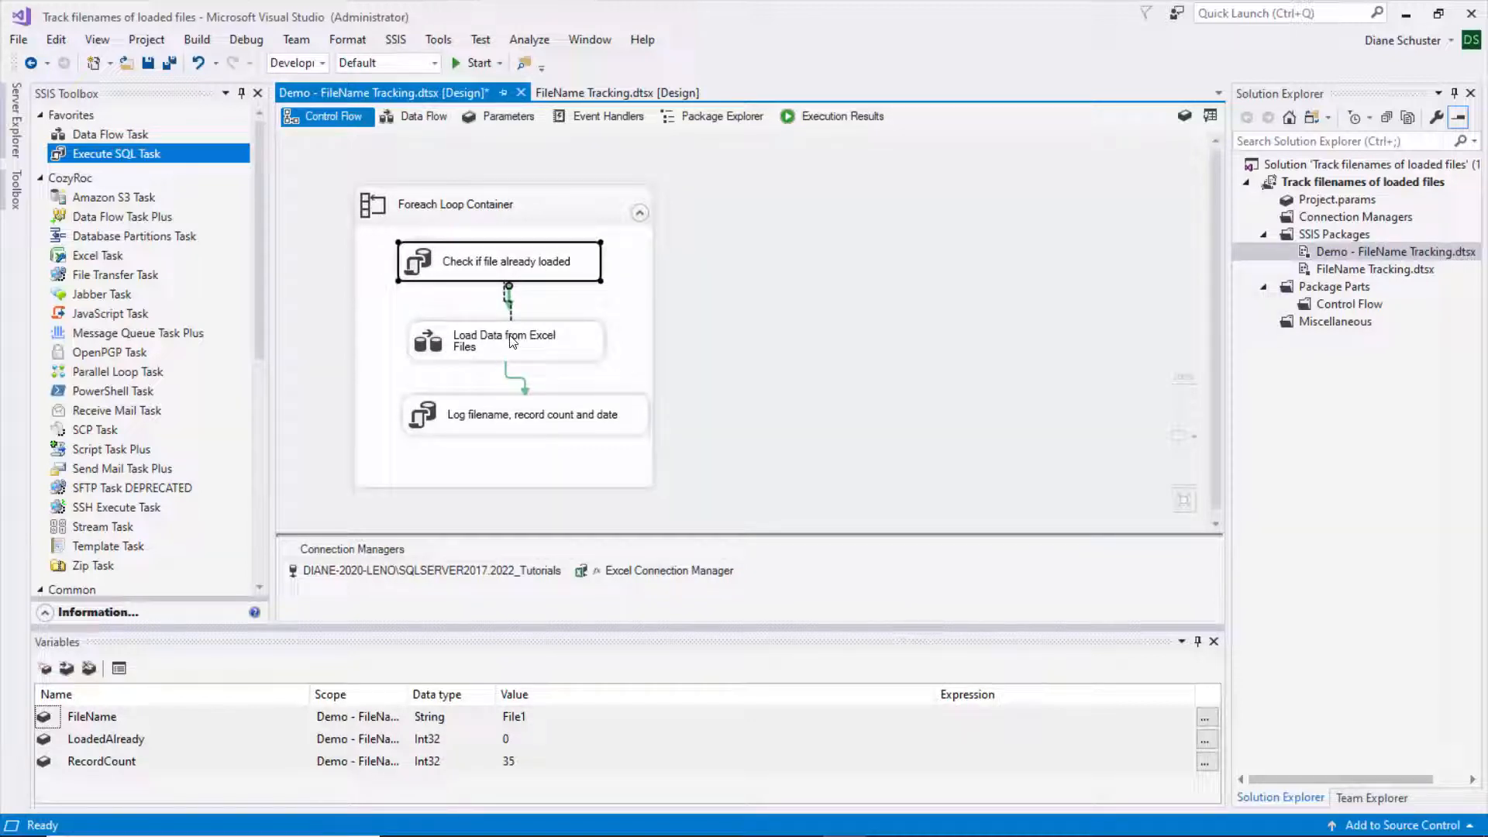
pyautogui.click(503, 299)
pyautogui.hotkey('ctrl', 's')
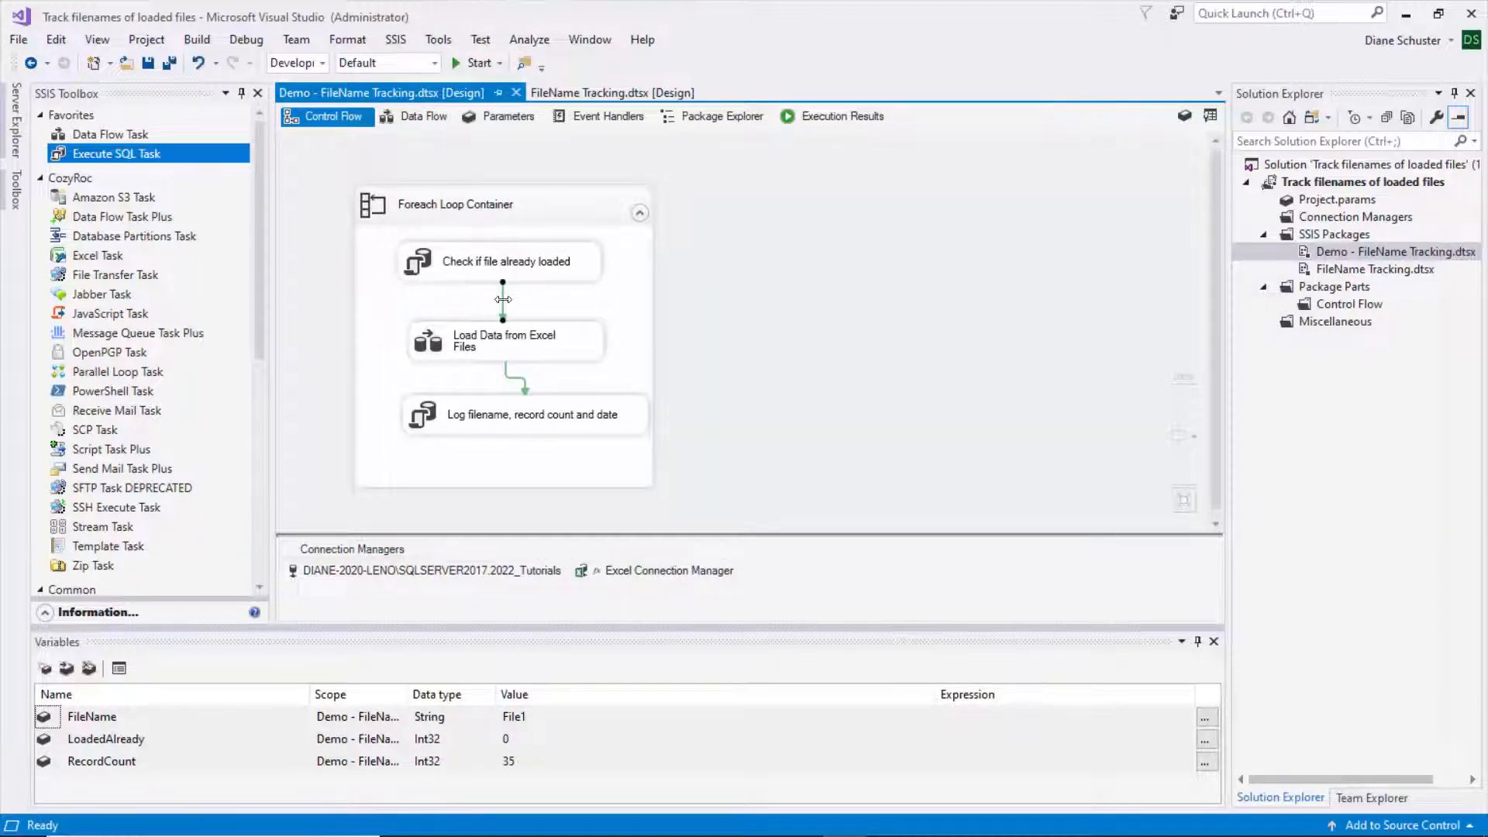
# - Set the constraint's evaluation operation to Expression and Constraint
pyautogui.rightClick(503, 299)
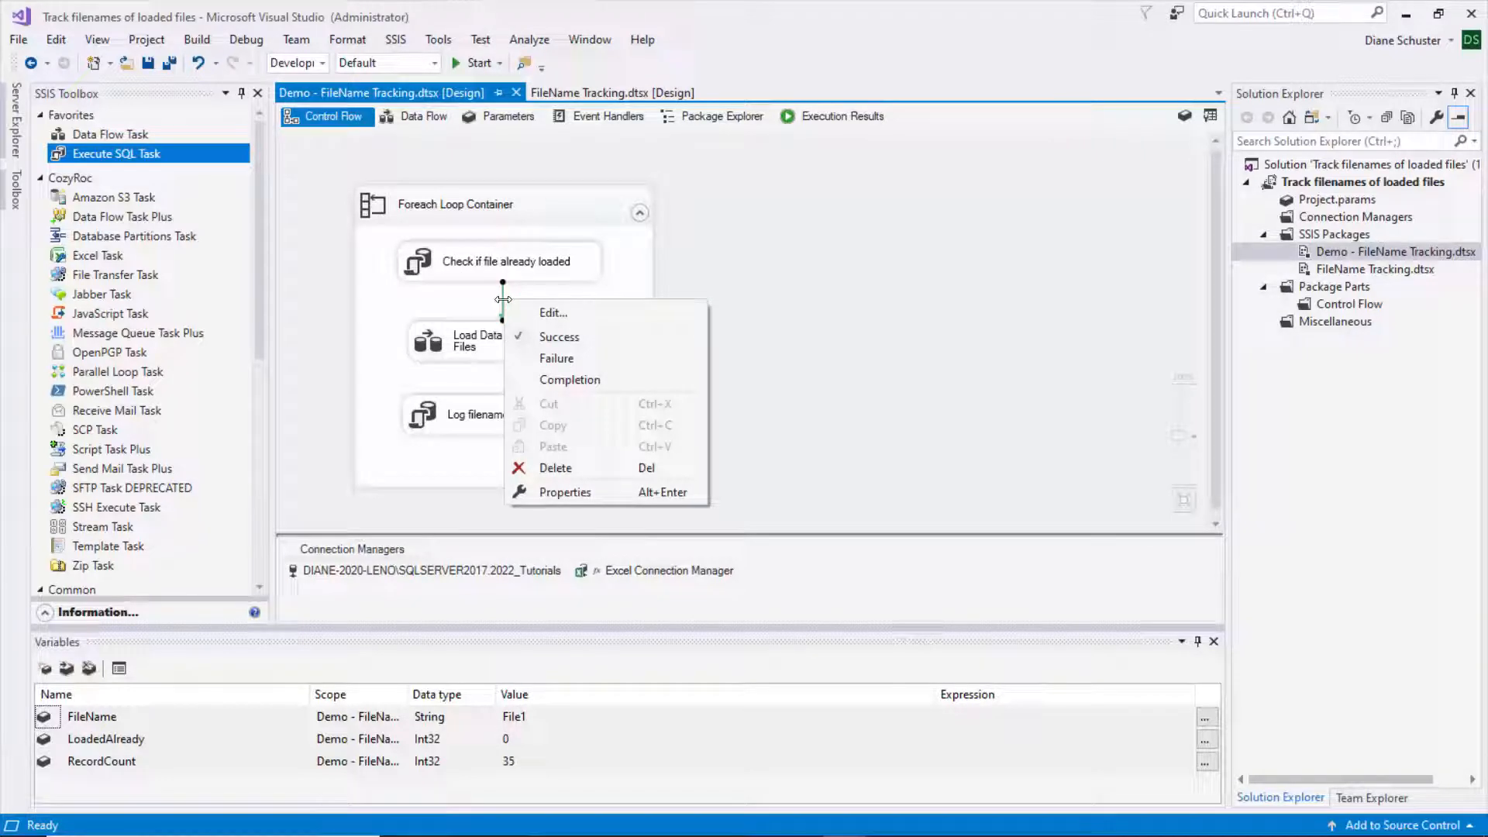
pyautogui.click(565, 317)
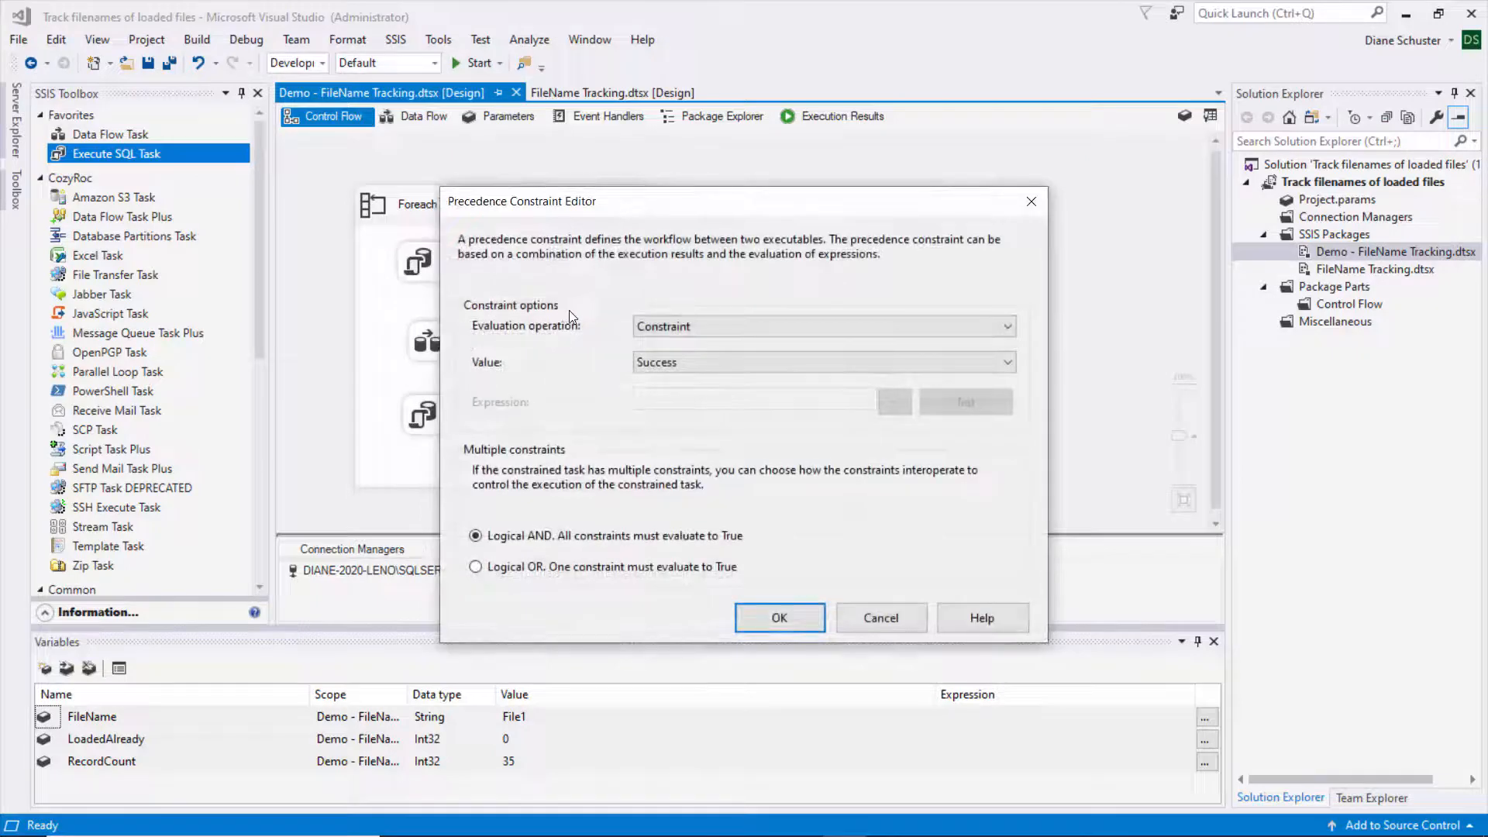
pyautogui.click(1012, 325)
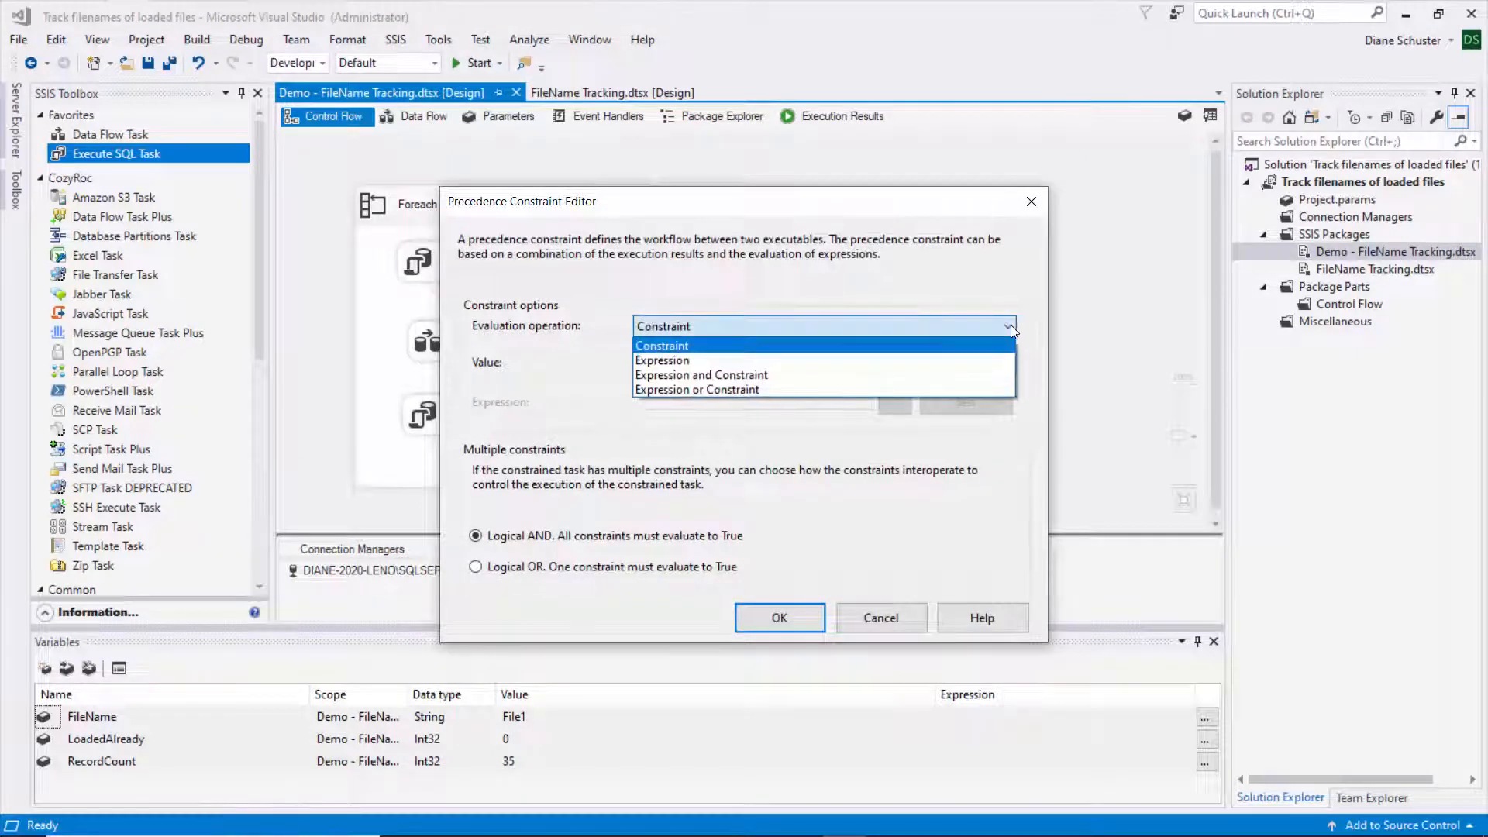
pyautogui.click(728, 375)
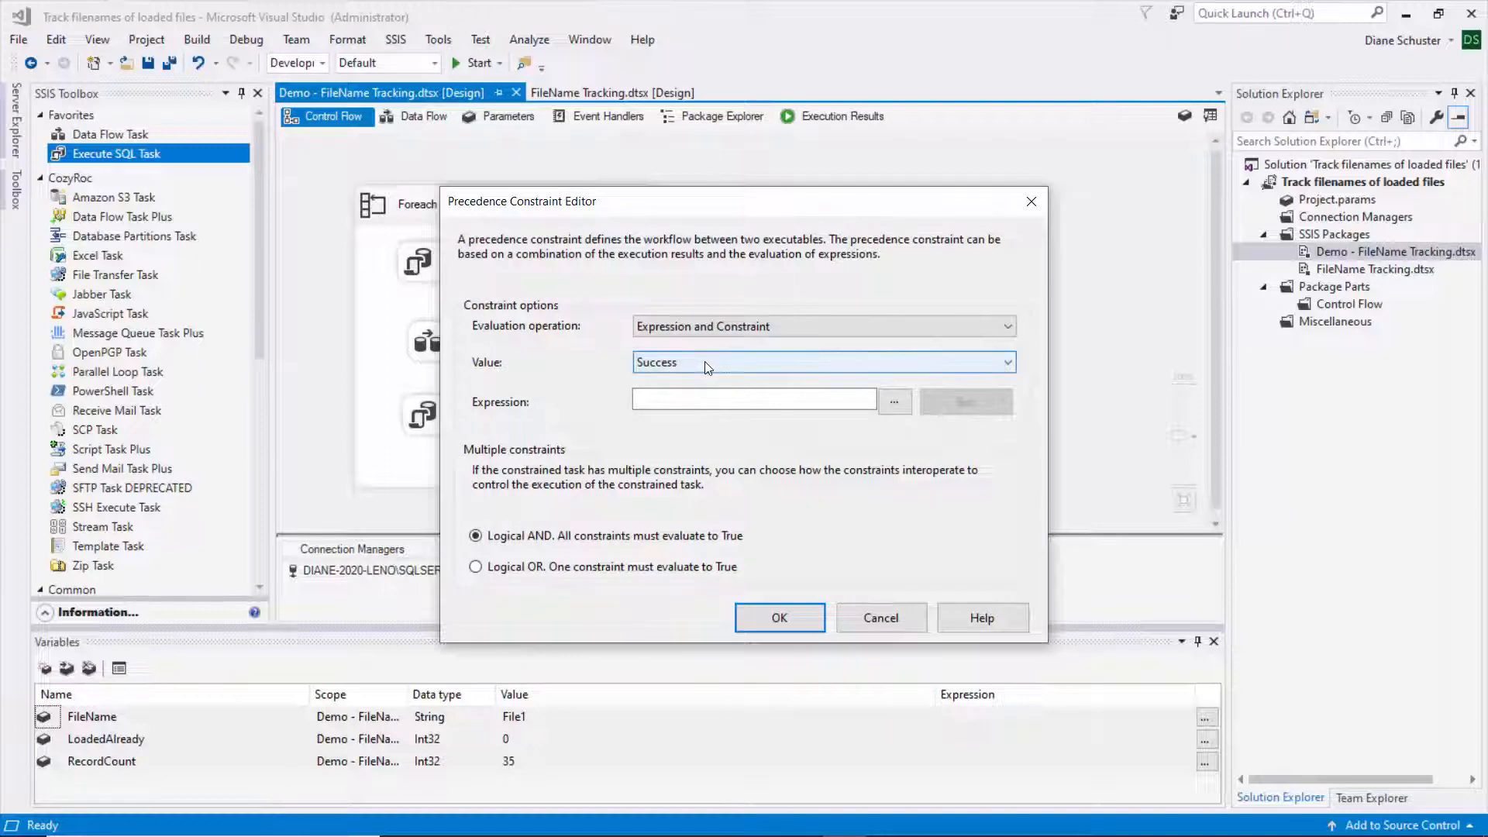
pyautogui.click(668, 400)
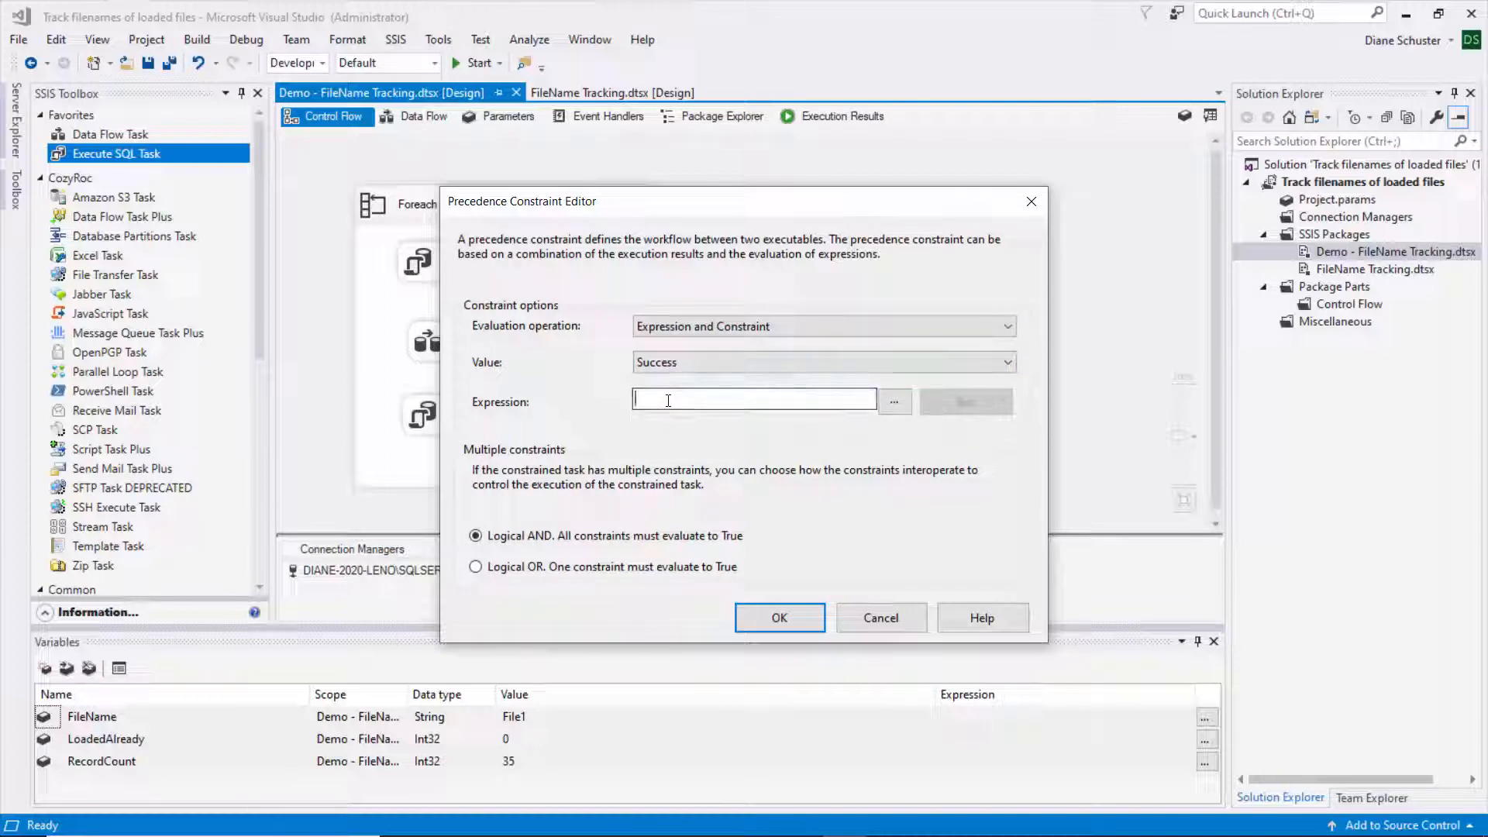
# - Set the constraint expression to @[User::LoadedAlready] == 0, confirm it evaluates, and apply it
pyautogui.click(894, 401)
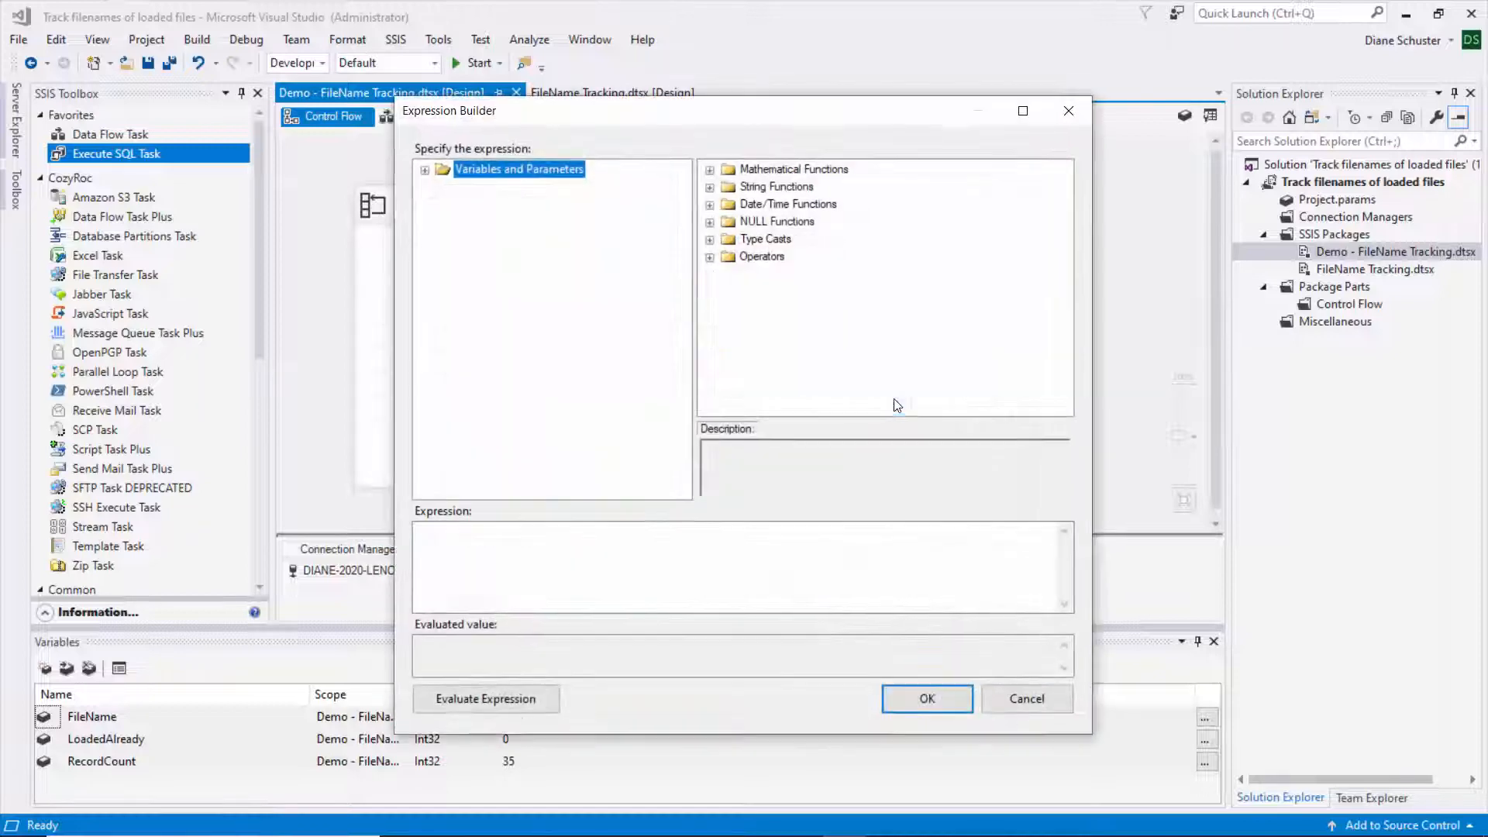
pyautogui.click(424, 169)
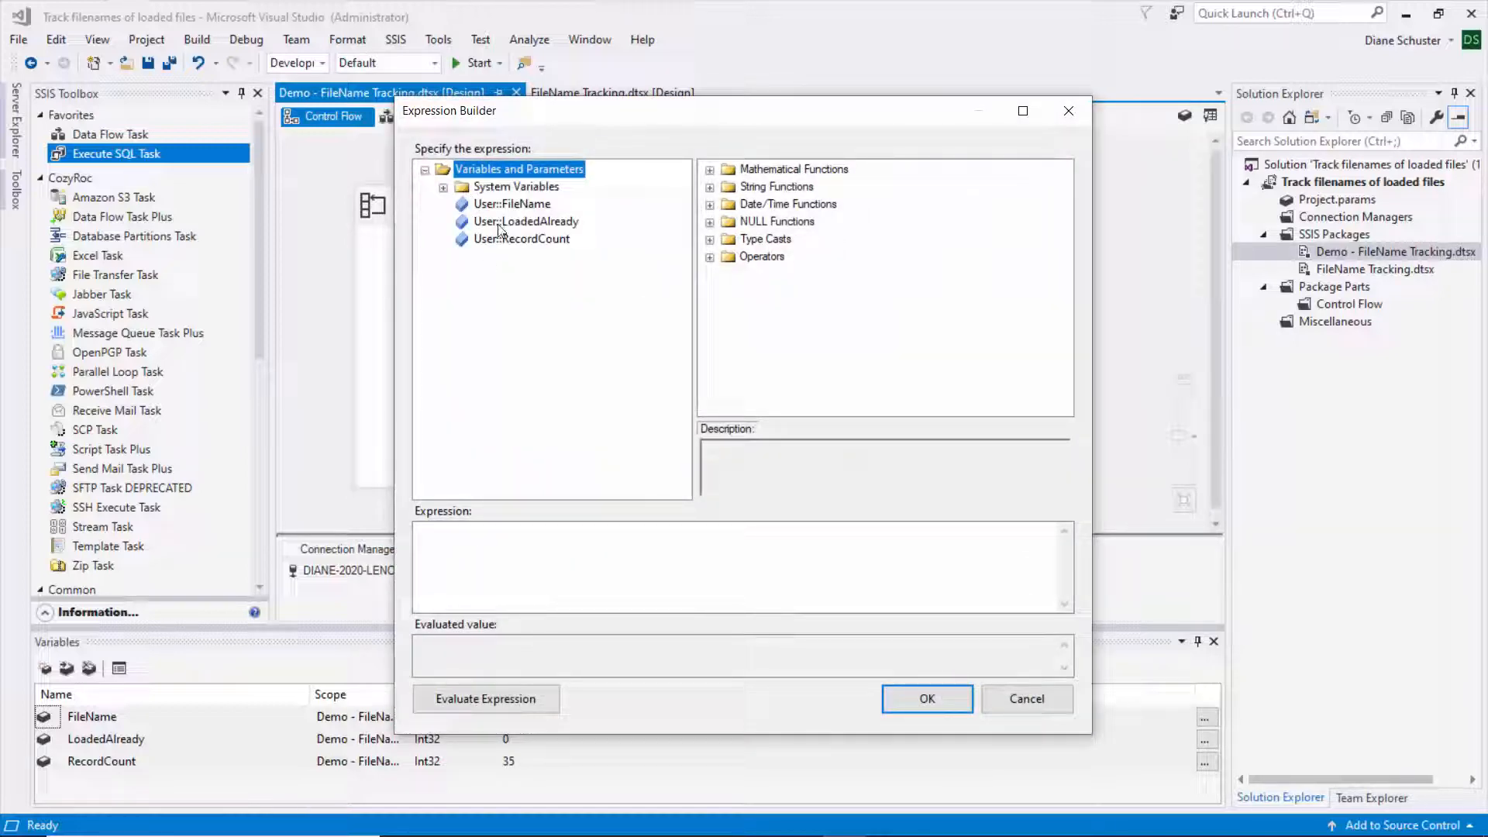
pyautogui.moveTo(499, 225); pyautogui.dragTo(475, 543)
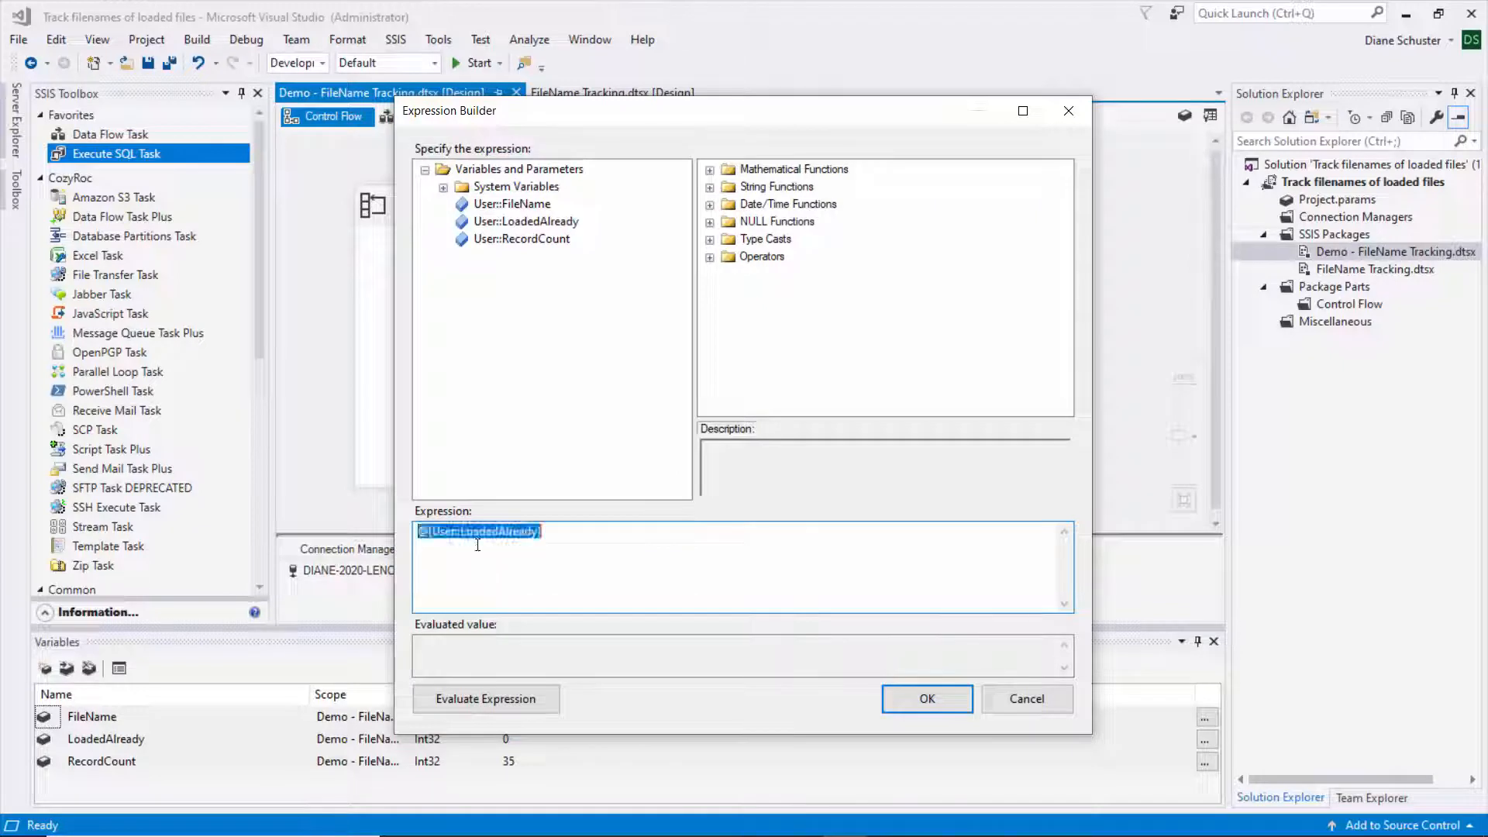
pyautogui.click(568, 530)
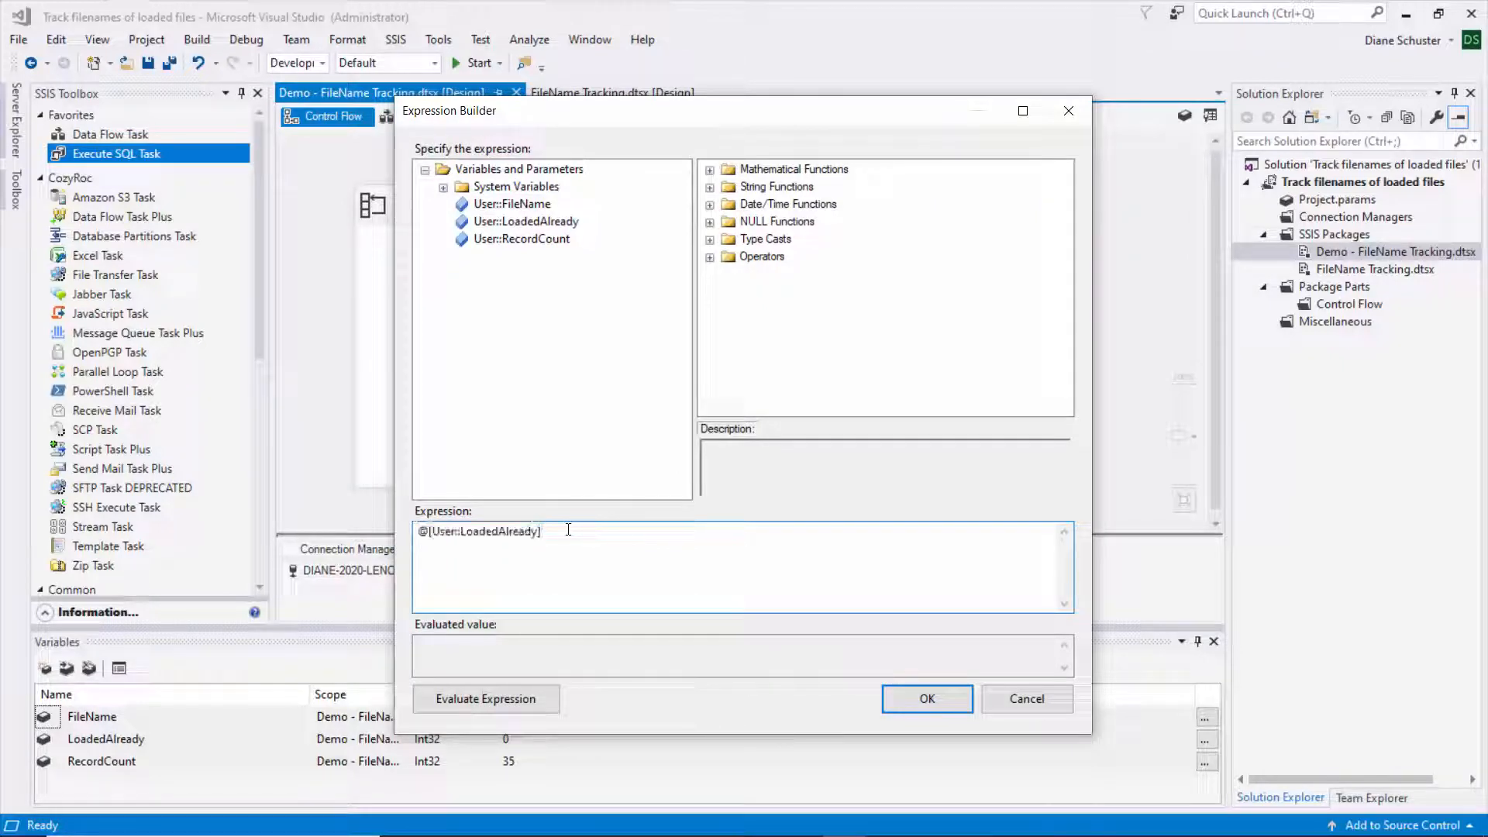
pyautogui.write('== 0')
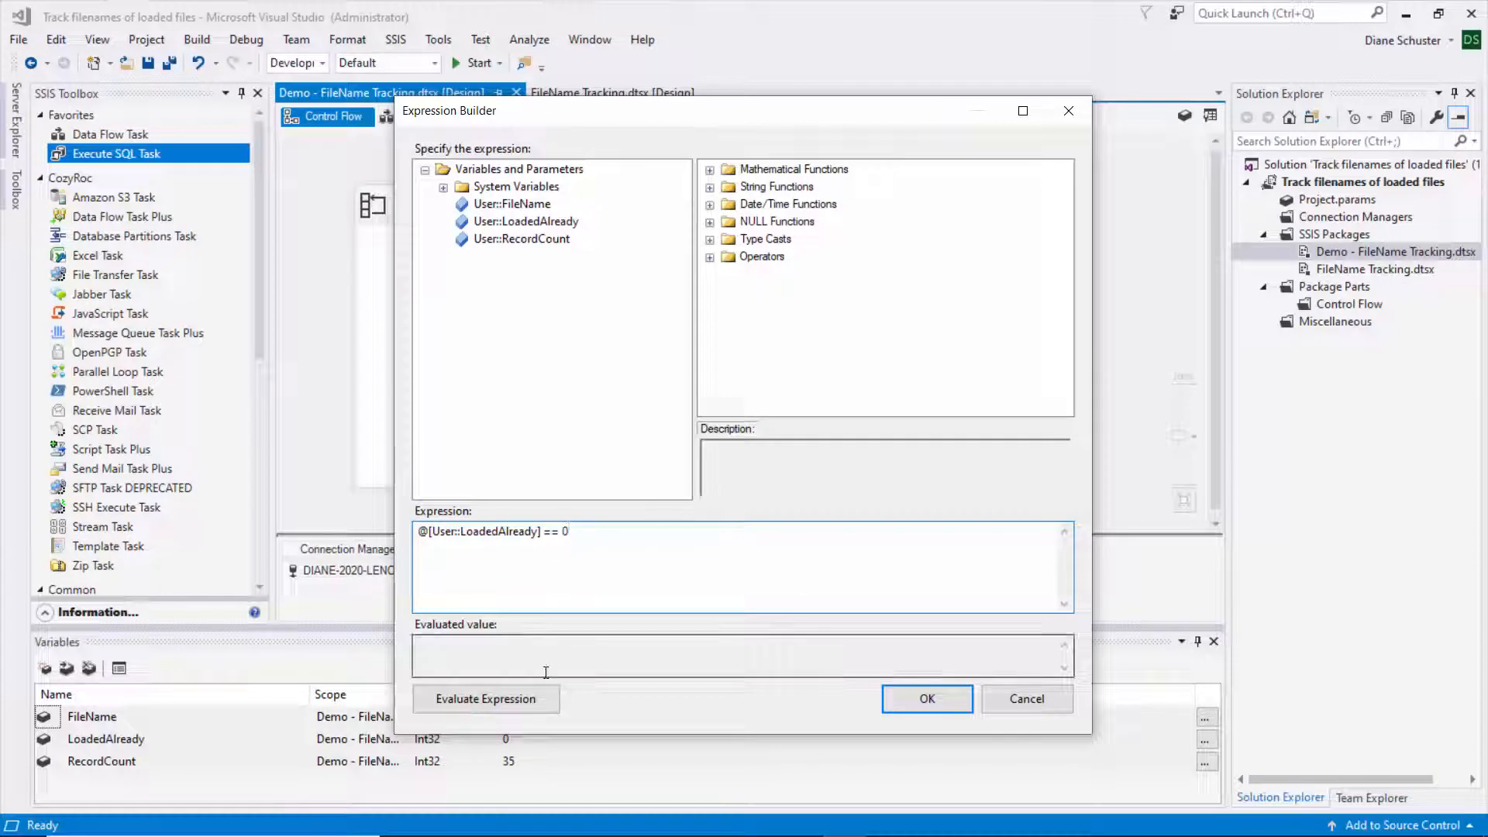
pyautogui.click(541, 701)
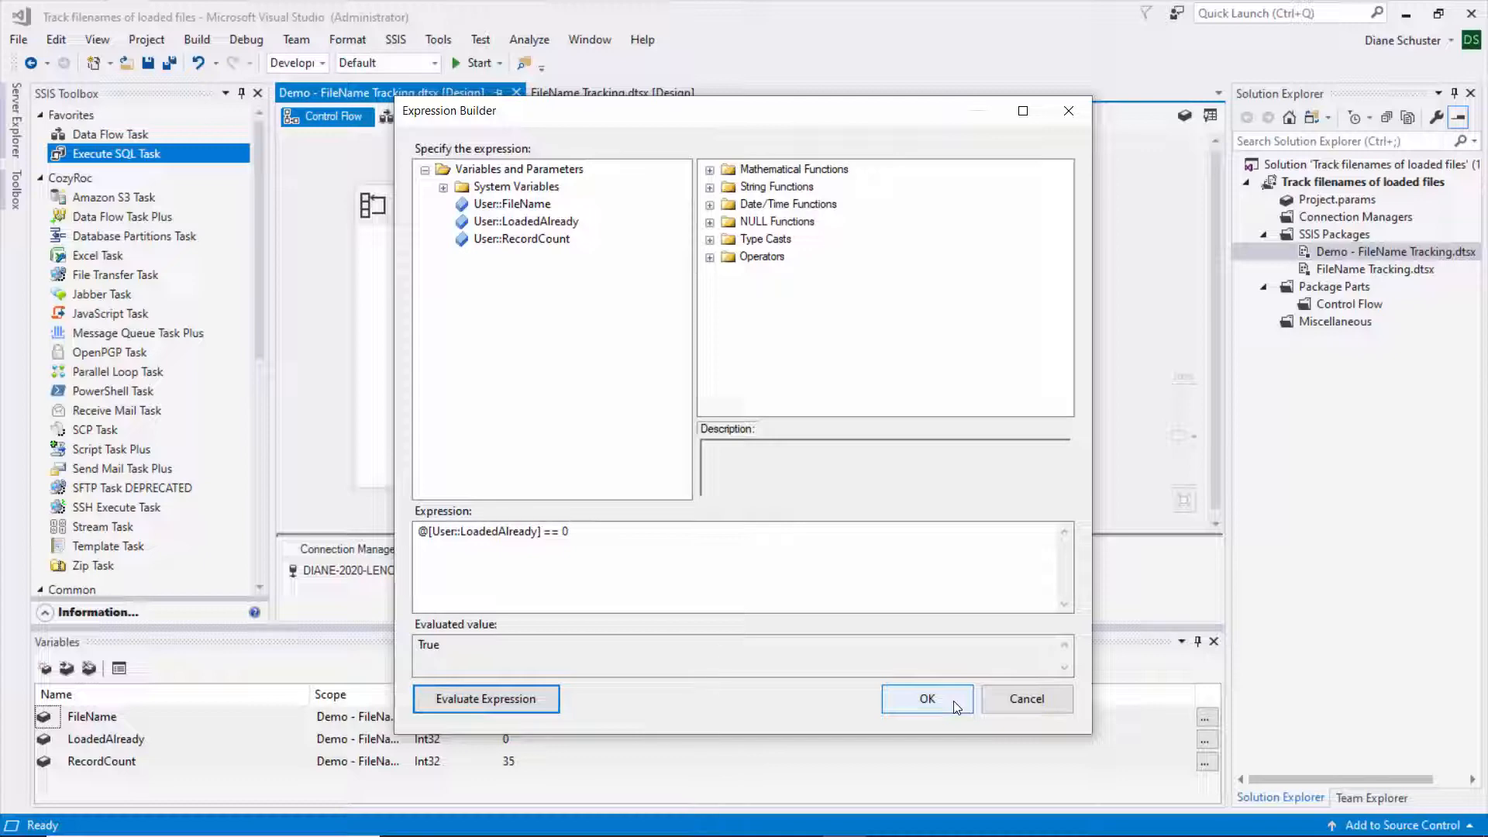
pyautogui.click(927, 699)
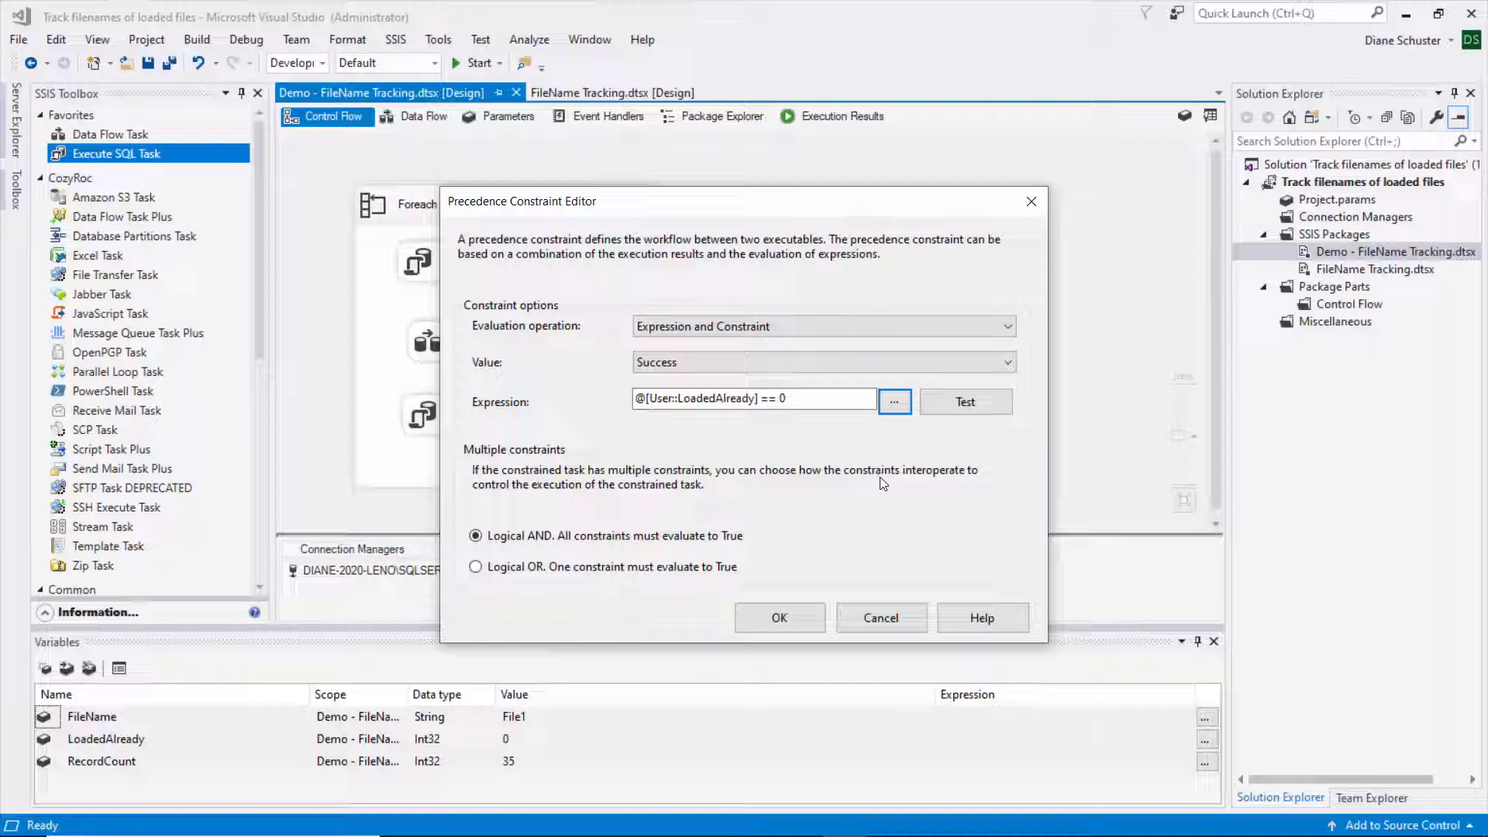
pyautogui.click(798, 620)
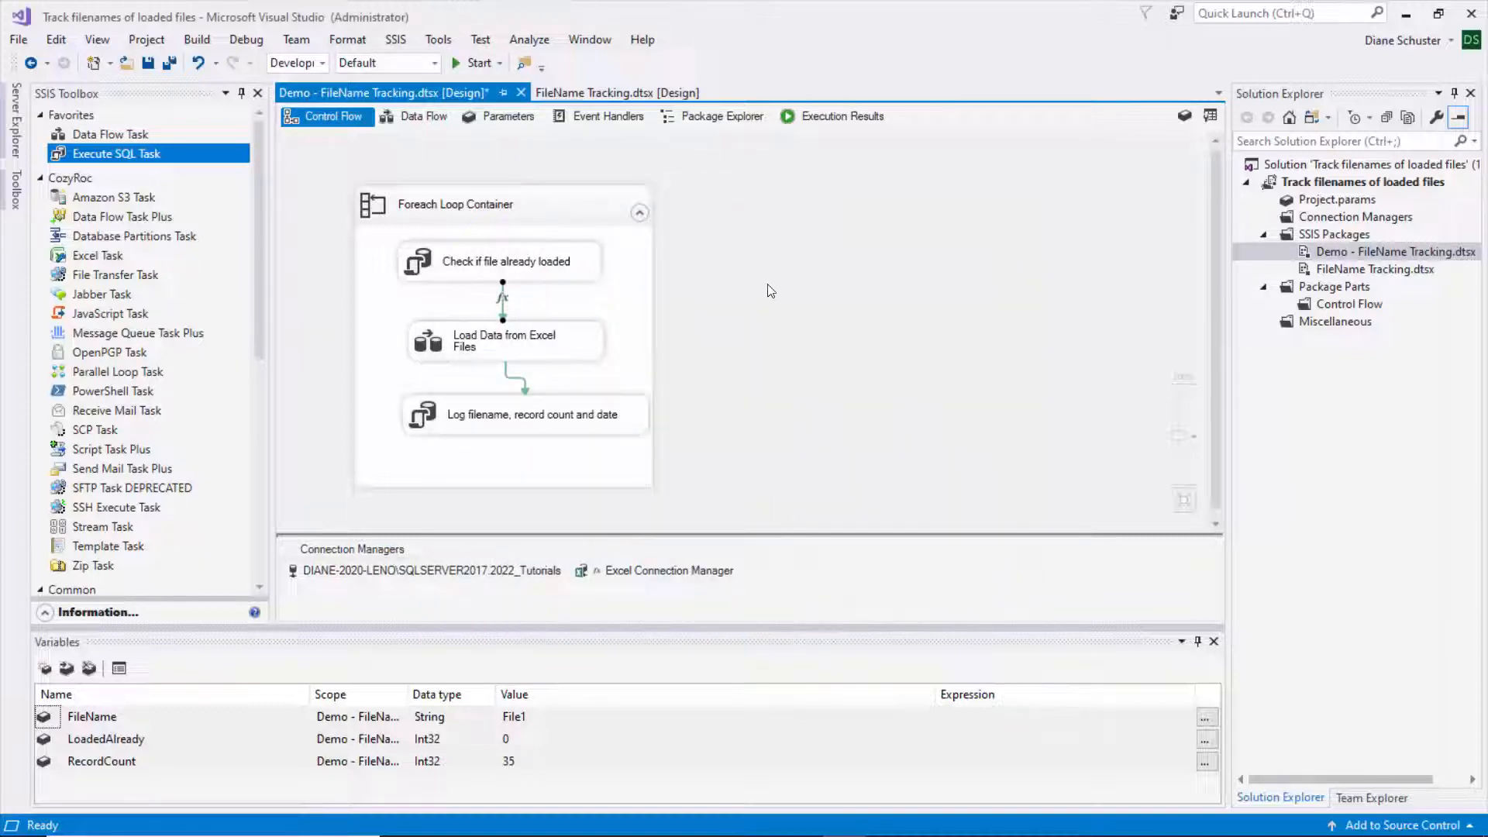
# - Save all, run the Demo package with every task succeeding, then stop debugging
pyautogui.click(169, 64)
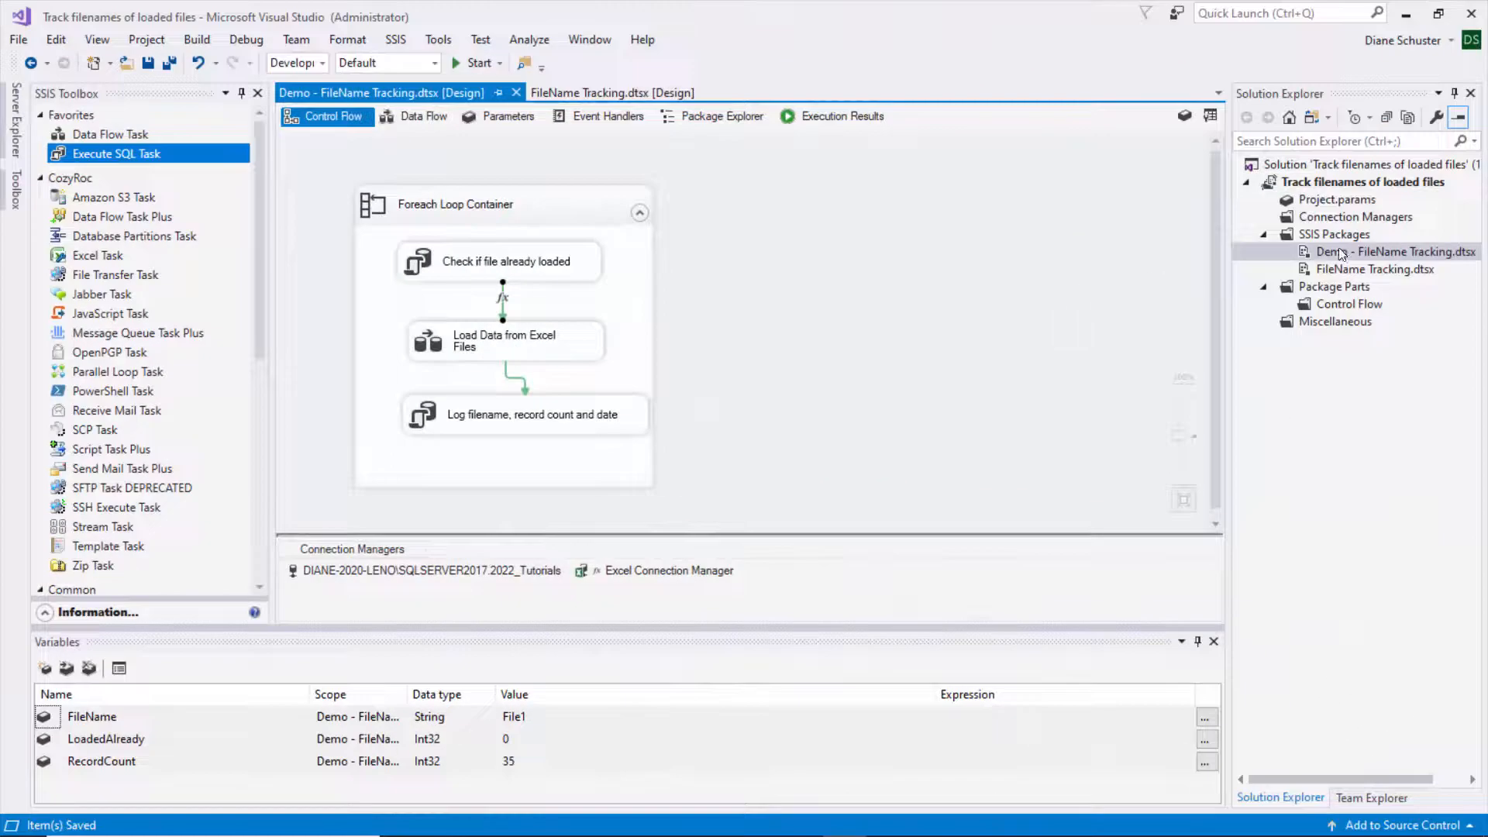
pyautogui.click(1340, 254)
pyautogui.rightClick(1339, 254)
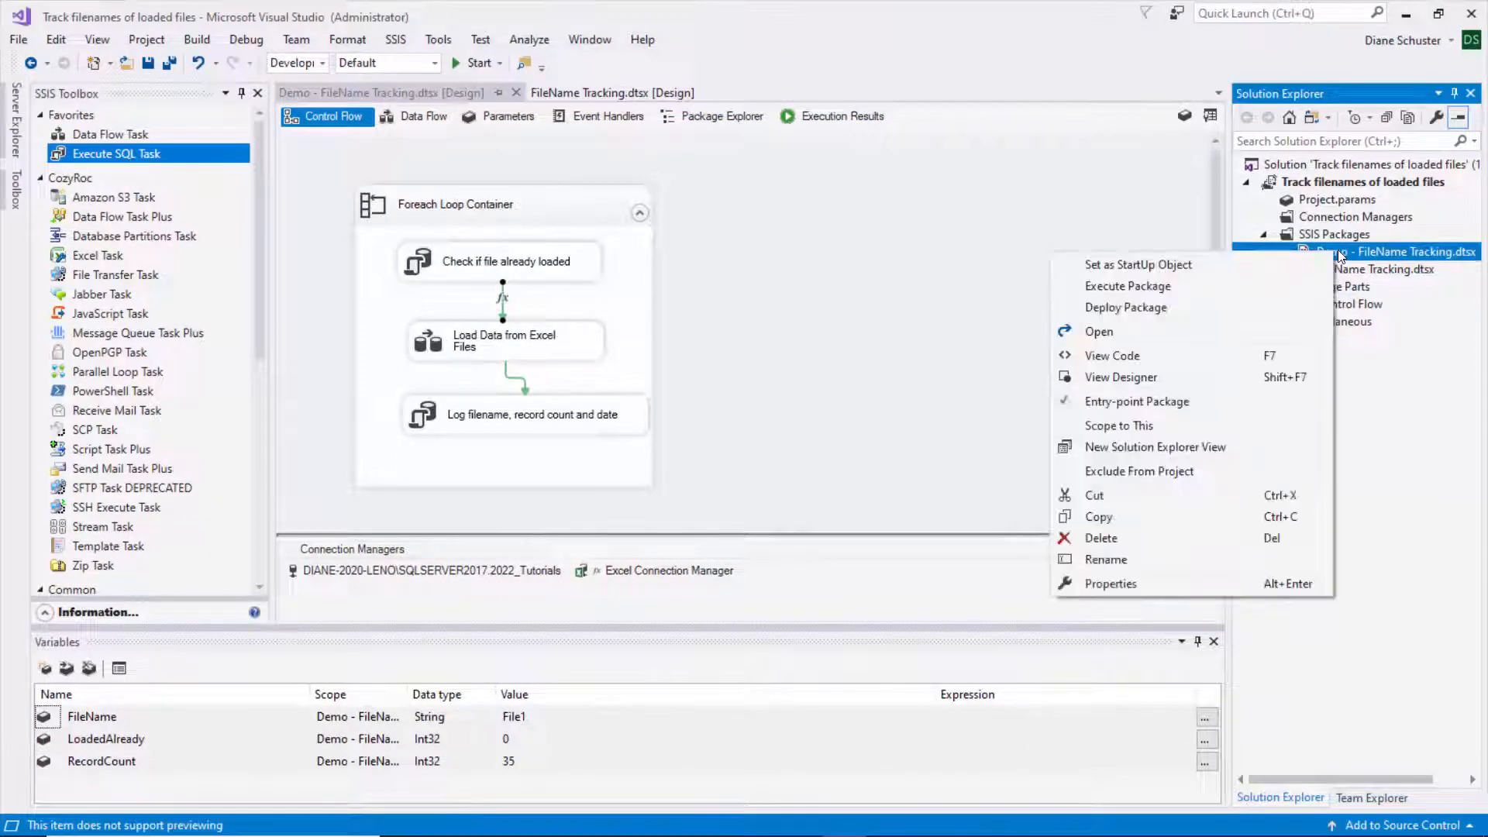
pyautogui.click(1167, 284)
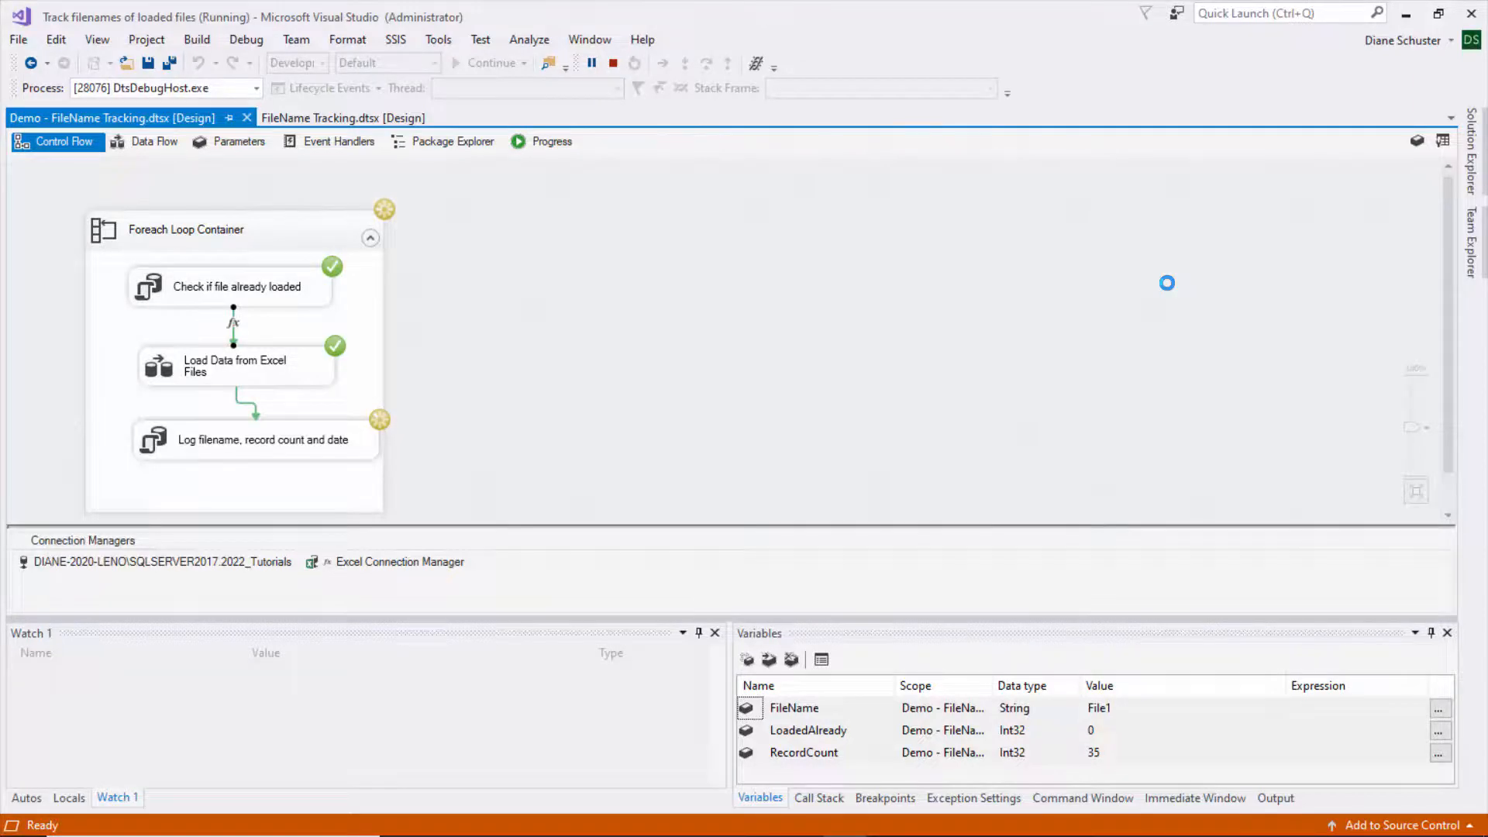
pyautogui.click(614, 63)
pyautogui.moveTo(756, 821)
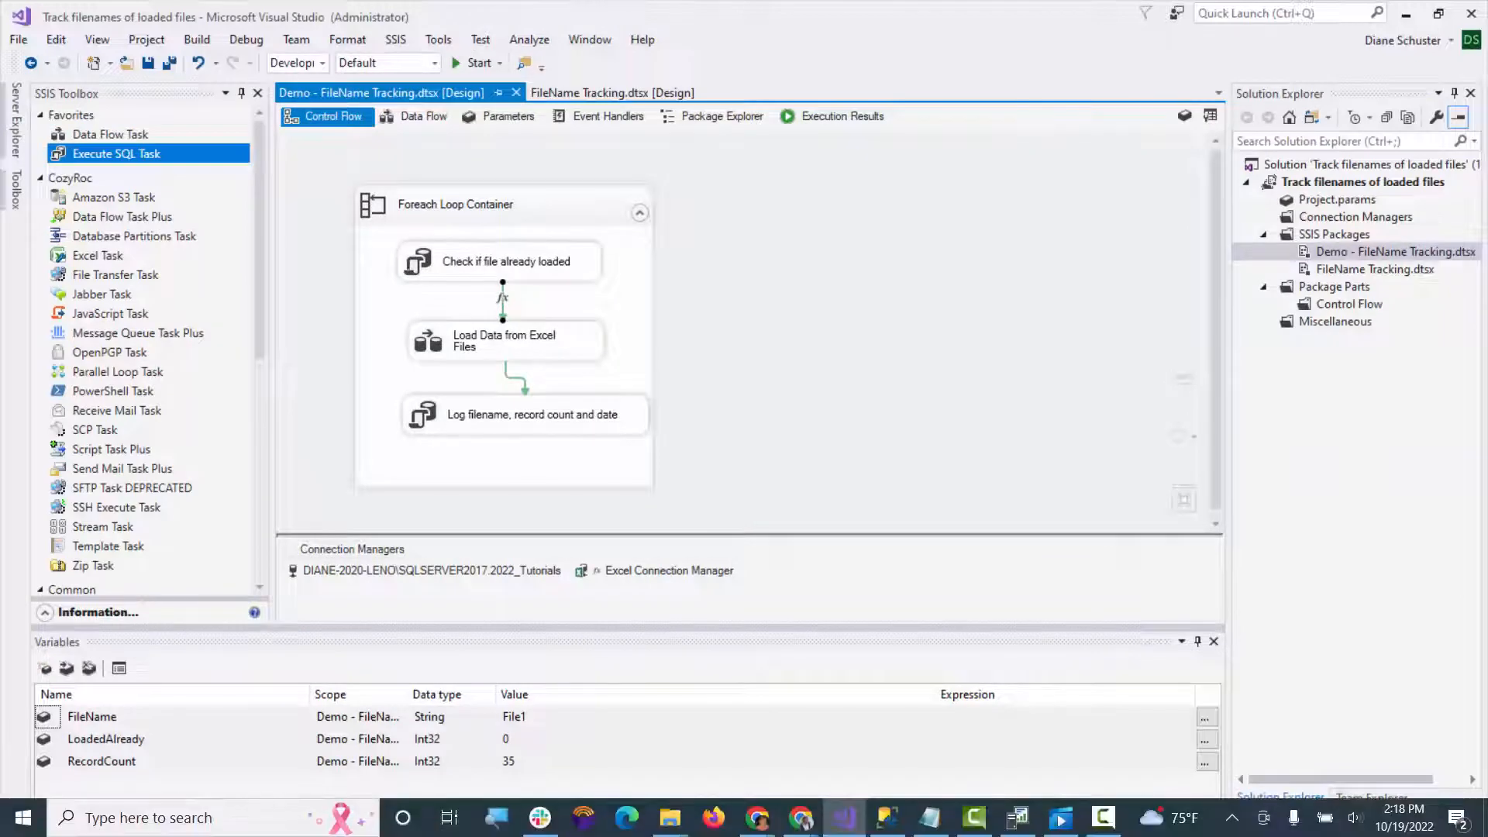
pyautogui.click(886, 818)
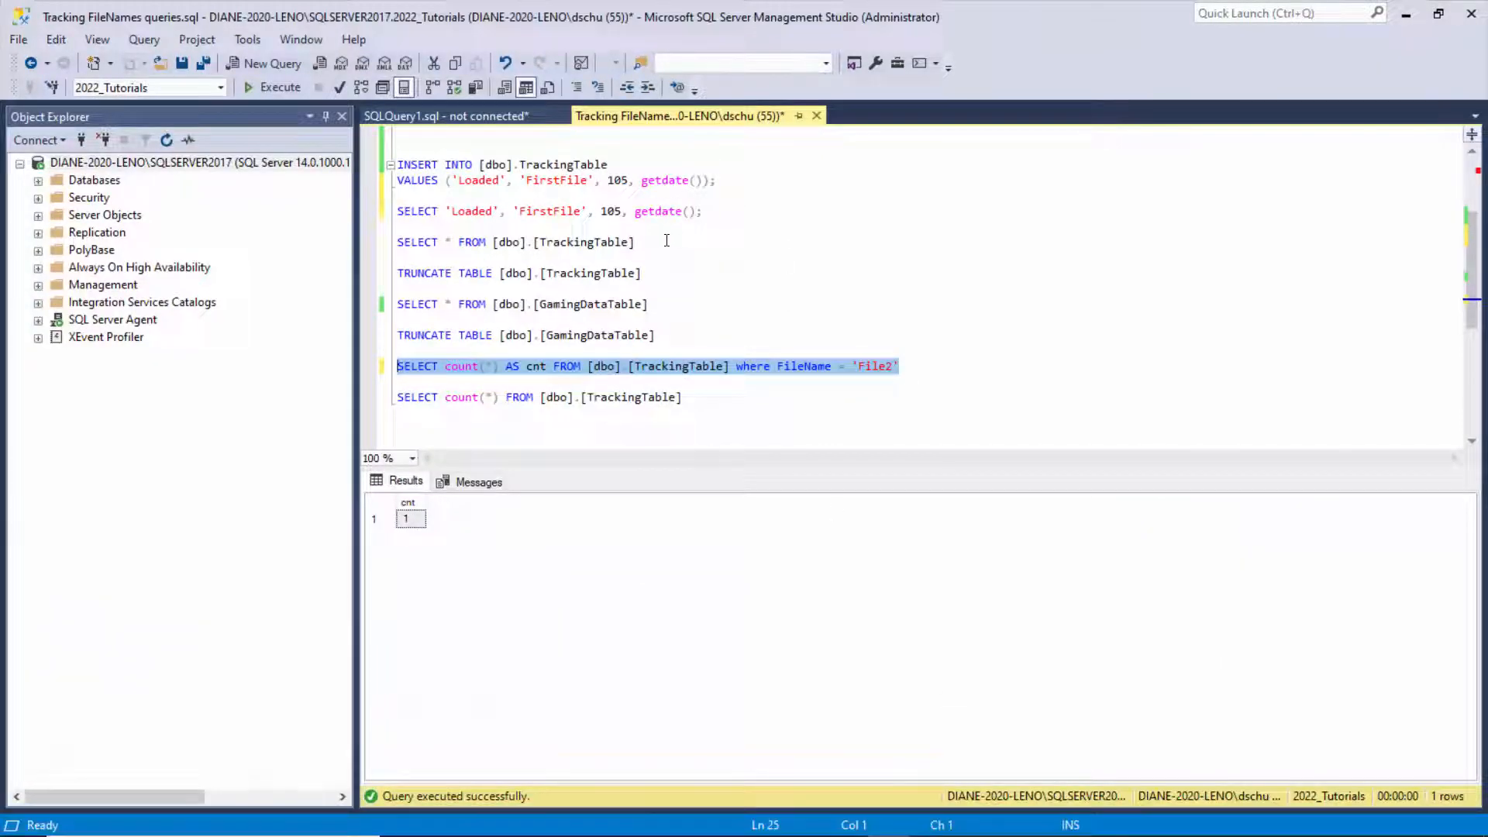
# - Run the TrackingTable and GamingDataTable queries: File1–File5 show Loaded, and 80 data rows return
pyautogui.moveTo(645, 242); pyautogui.dragTo(391, 242)
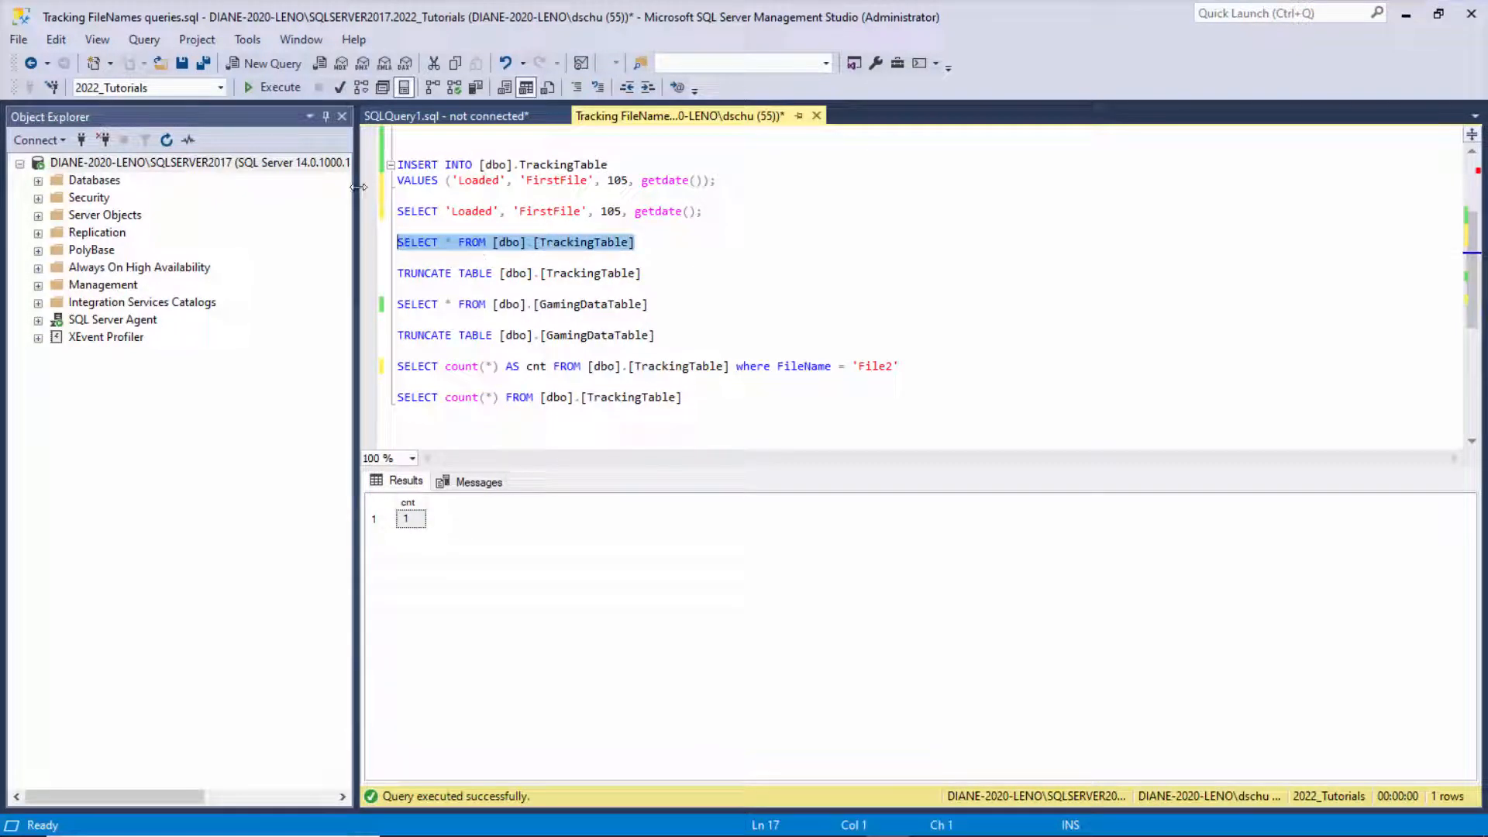
pyautogui.click(278, 88)
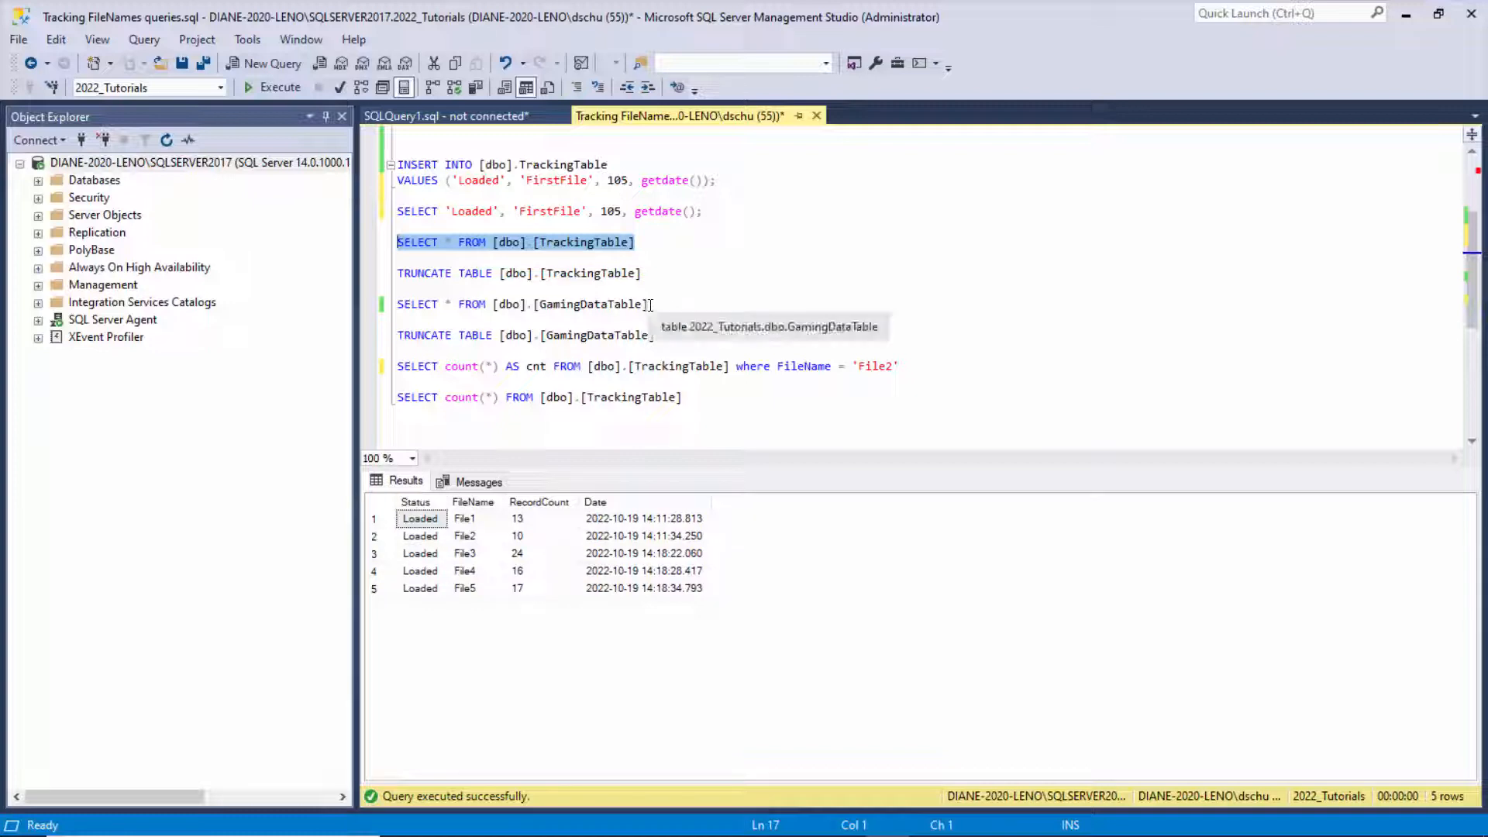
pyautogui.moveTo(648, 304); pyautogui.dragTo(392, 304)
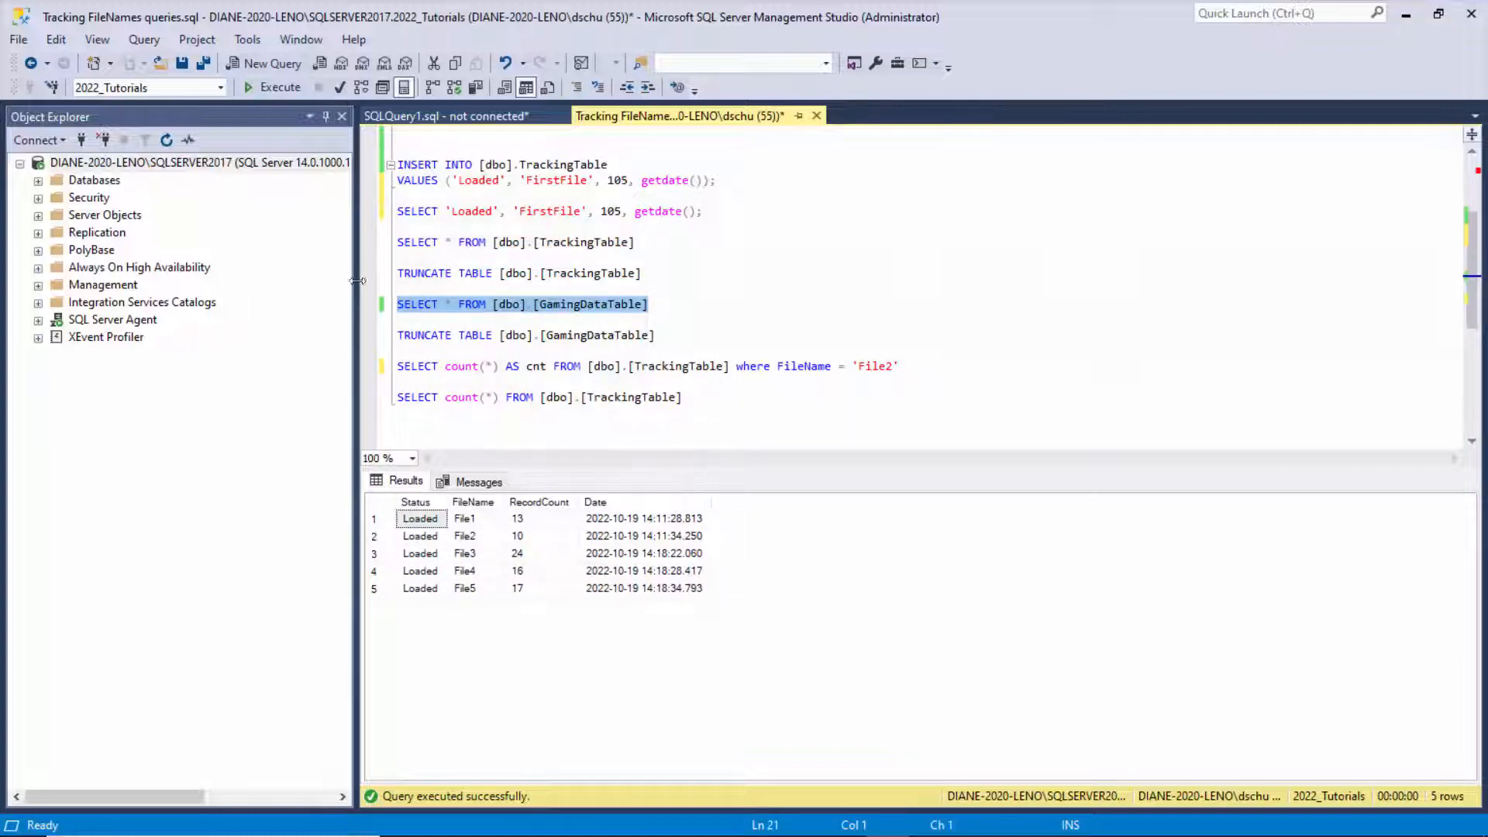
pyautogui.click(278, 86)
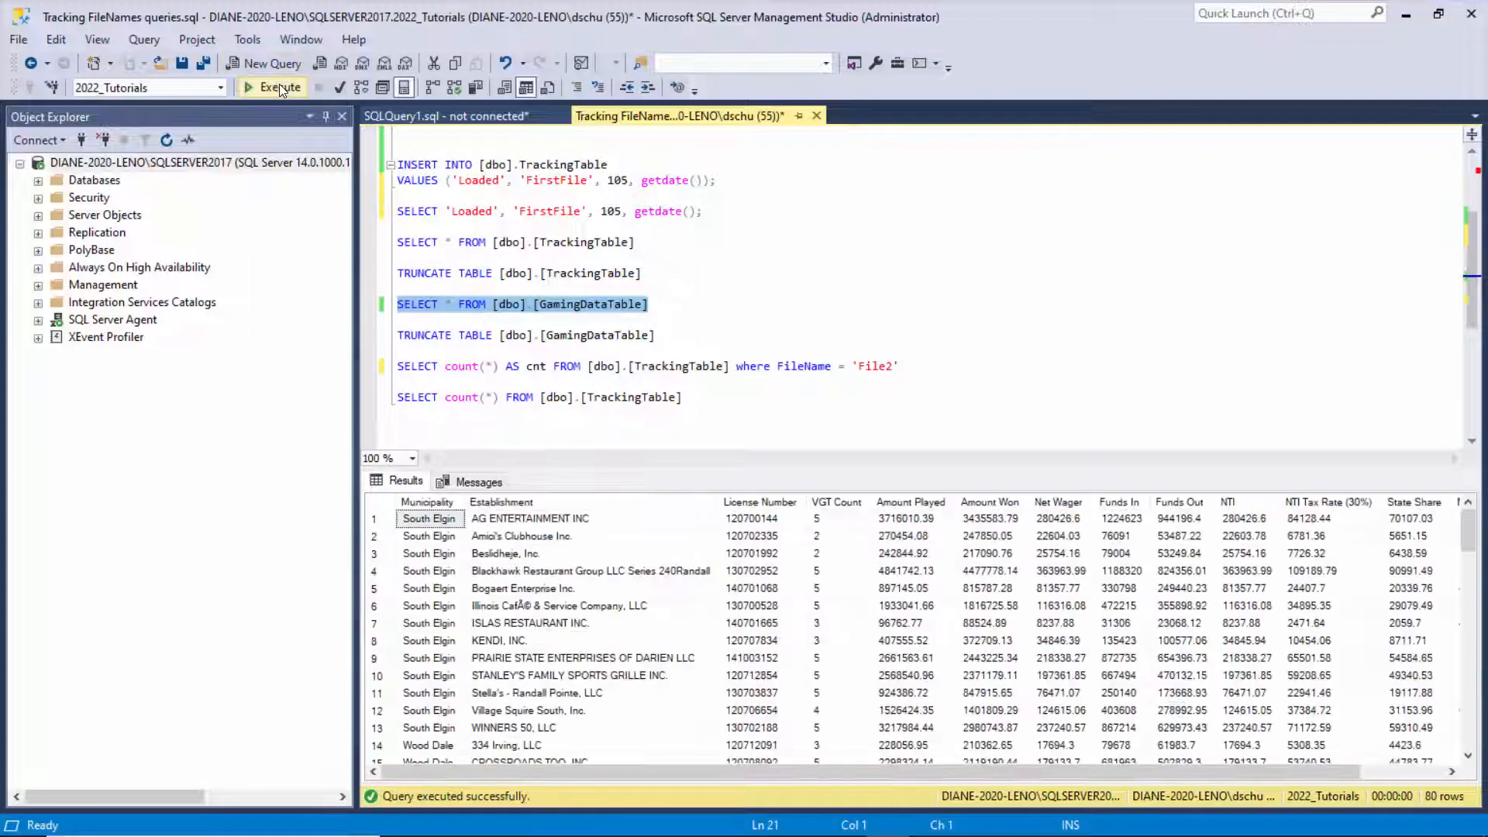